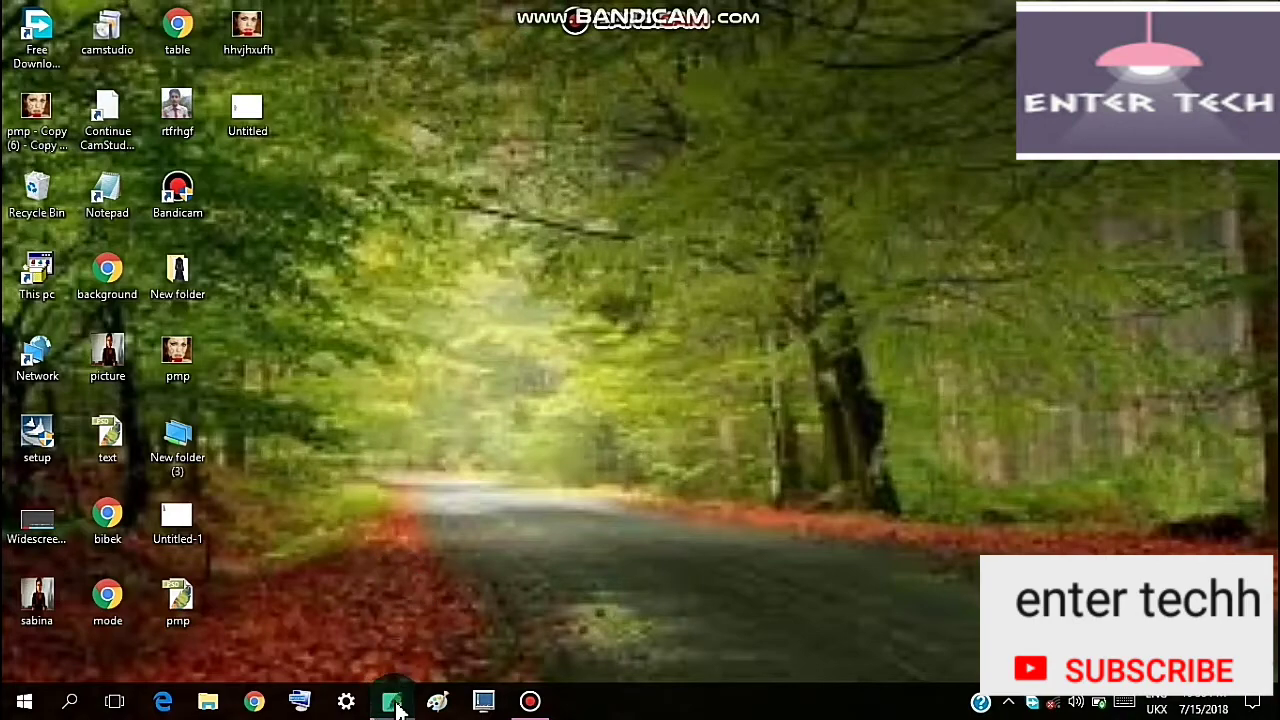
Bring Photoshop forward and open the chest_rascals PNG from the 2018-05 folder.
click(393, 703)
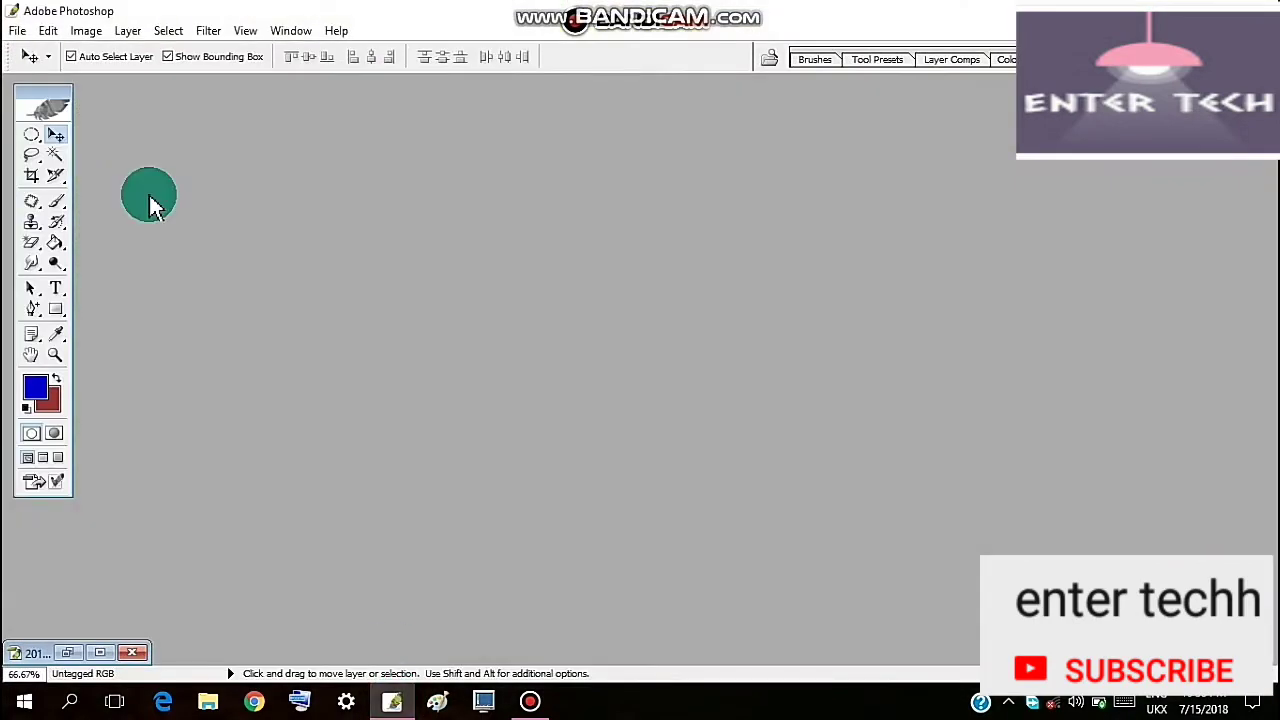
click(15, 33)
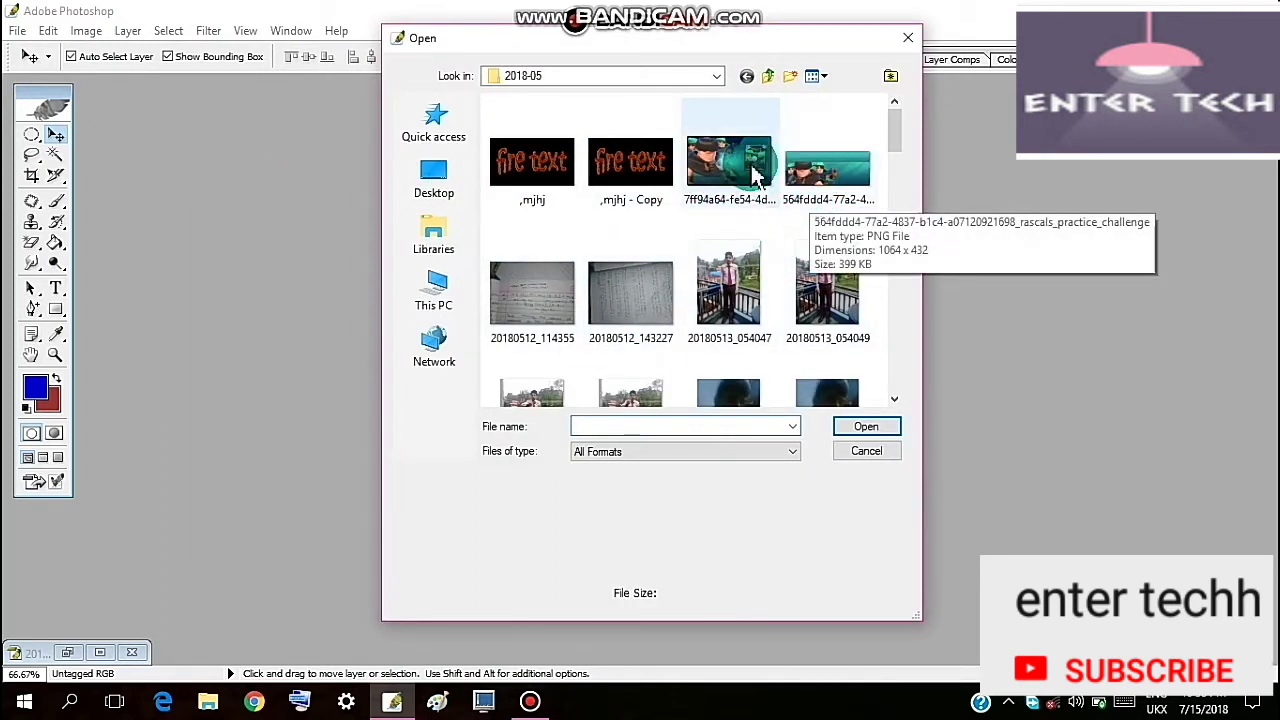
mouse_move(728, 165)
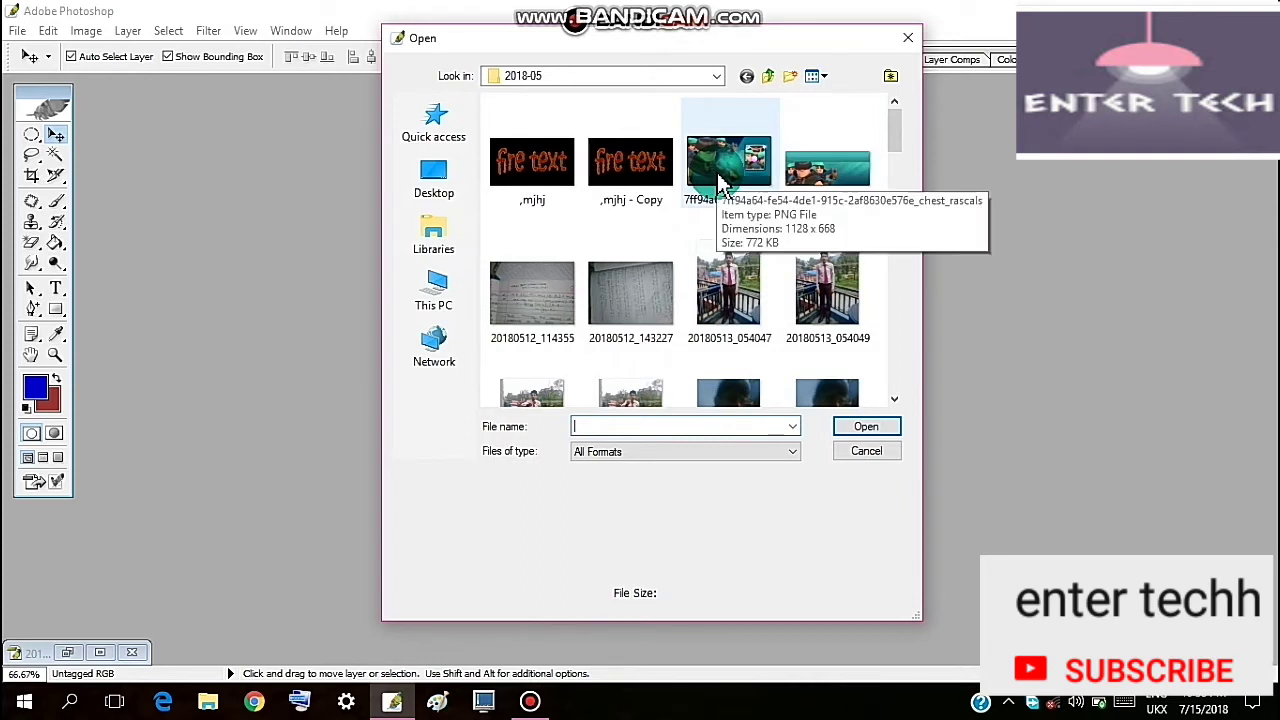
click(718, 186)
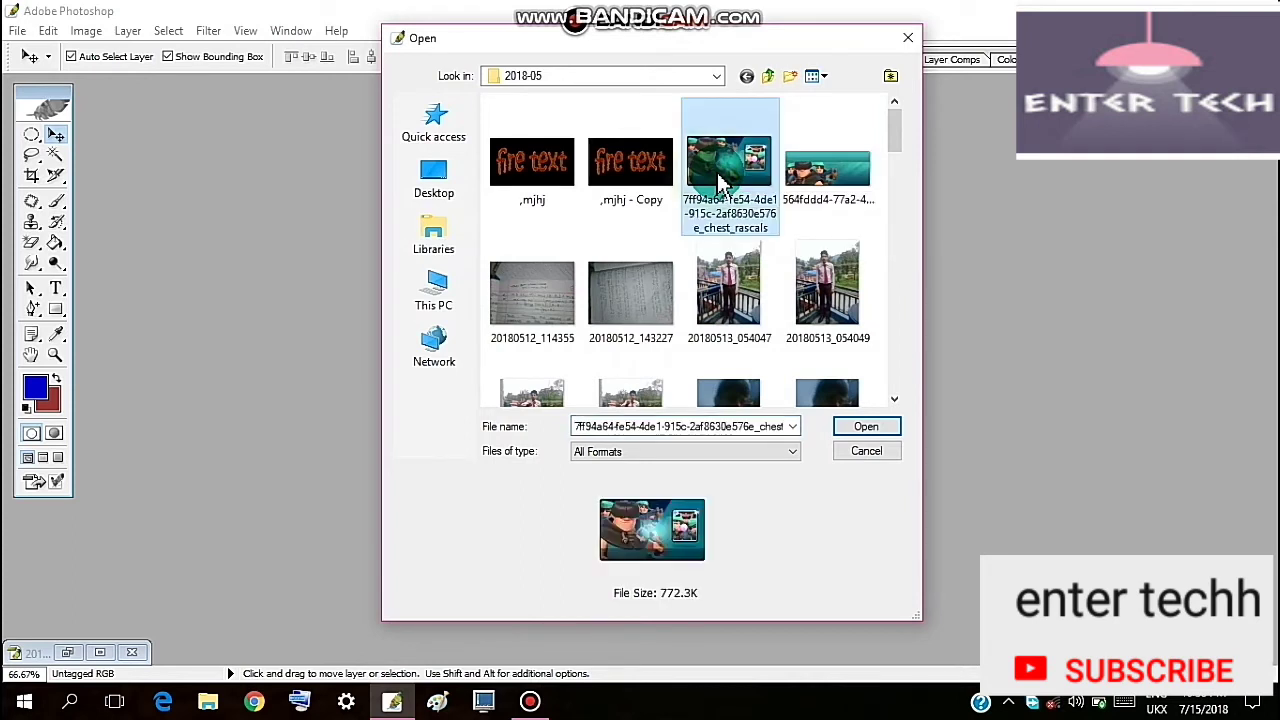
click(845, 437)
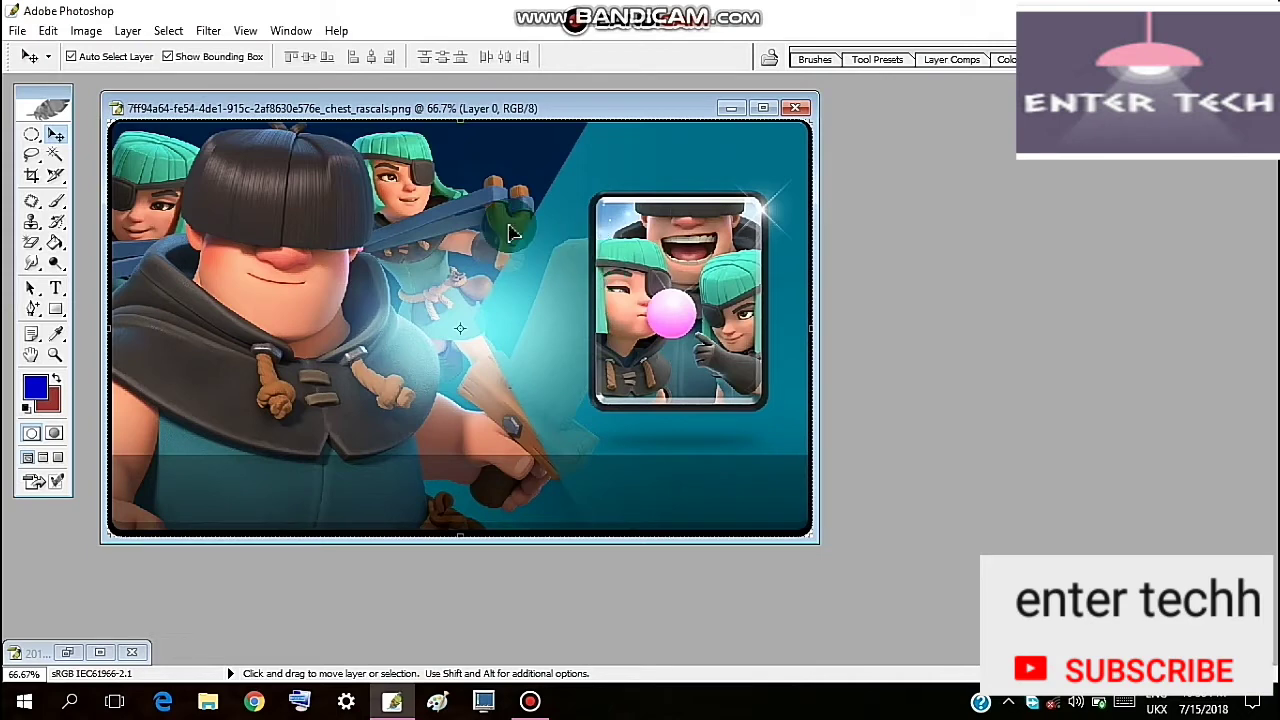
Trace a Lasso selection around the rascals card portrait on the right.
click(31, 154)
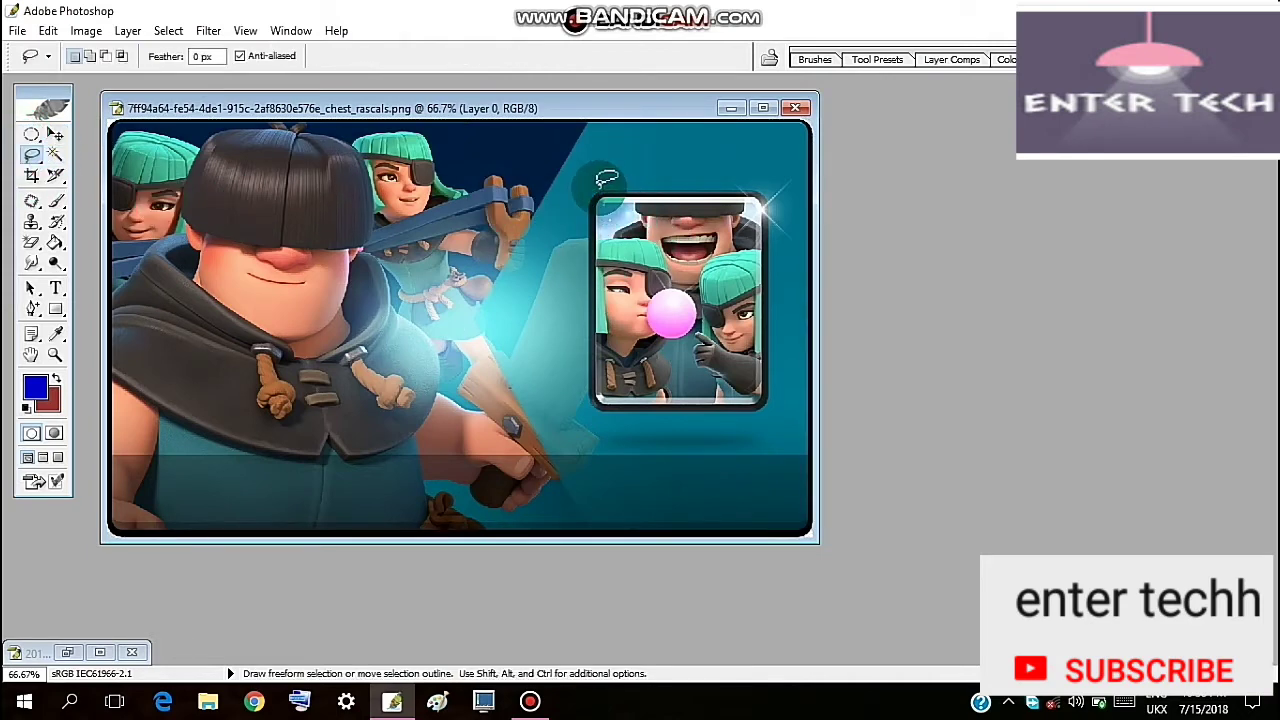
mouse_move(592, 183)
mouse_down()
mouse_move(596, 395)
mouse_move(700, 405)
mouse_move(746, 396)
mouse_move(779, 366)
mouse_up()
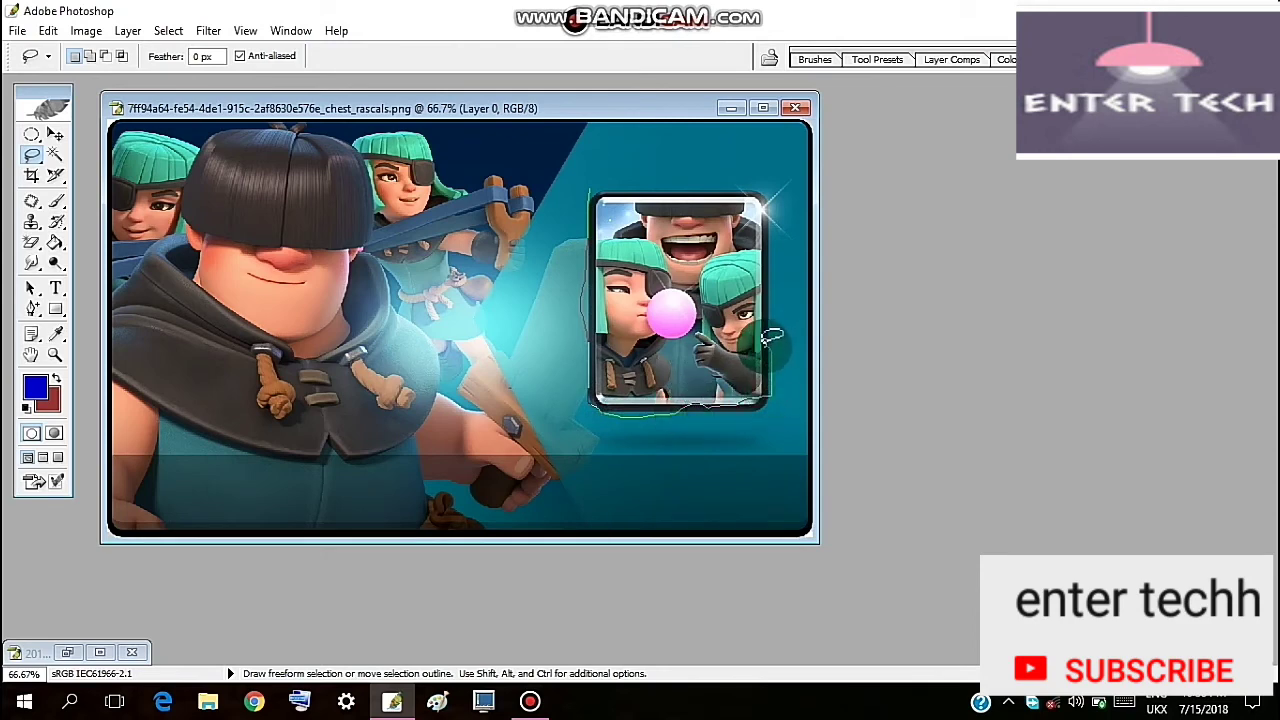
mouse_move(773, 292)
mouse_down()
mouse_move(770, 40)
mouse_move(767, 157)
mouse_up()
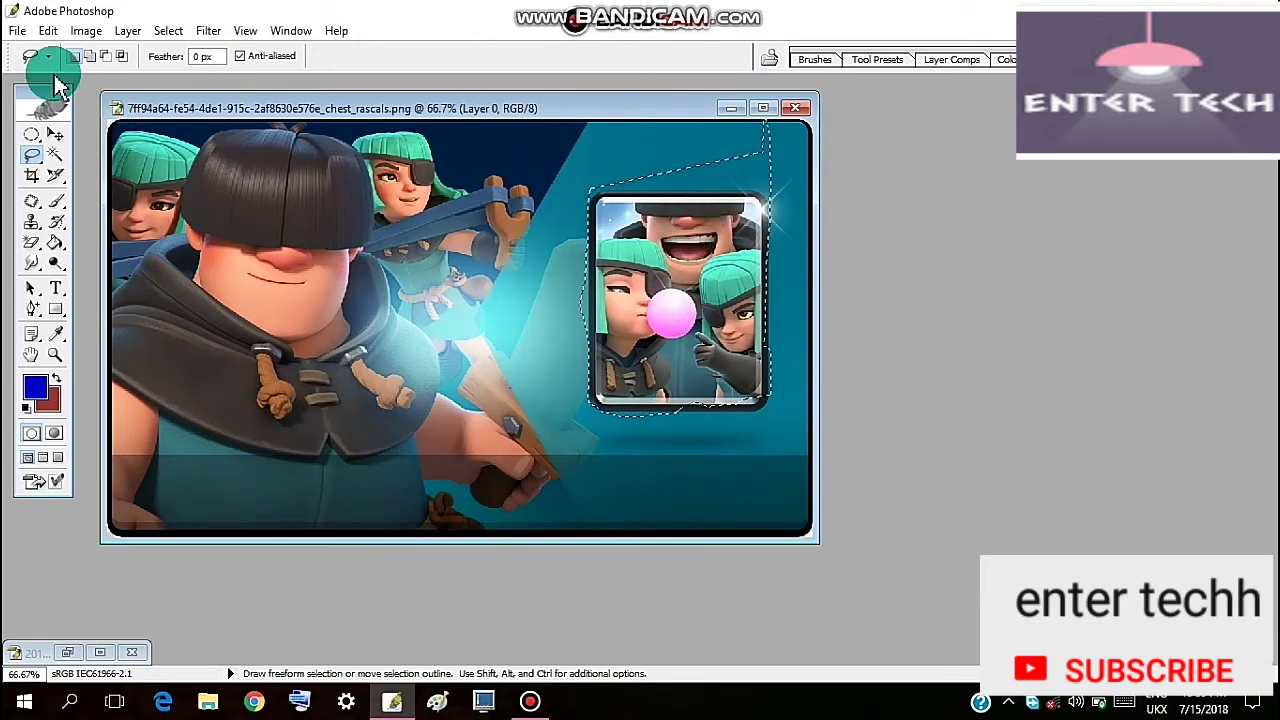
click(18, 31)
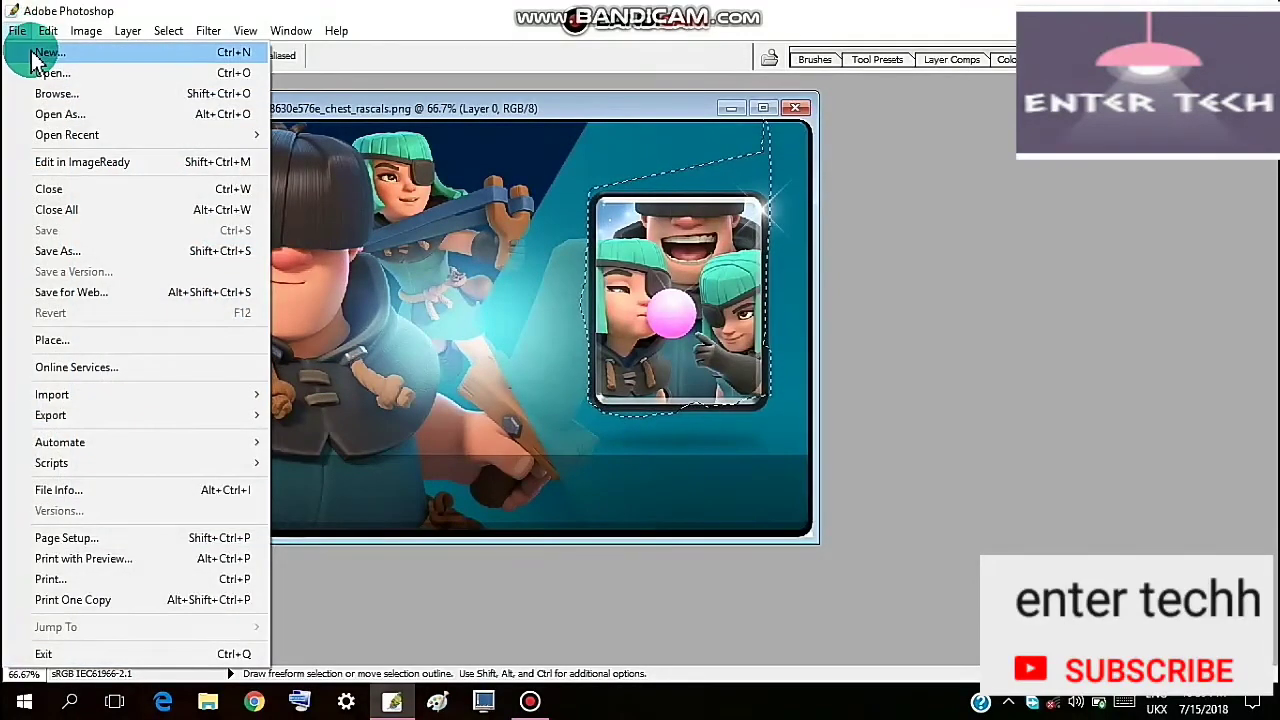
Create a new blank white 1024×768 Untitled-1 canvas beside the card image.
click(45, 53)
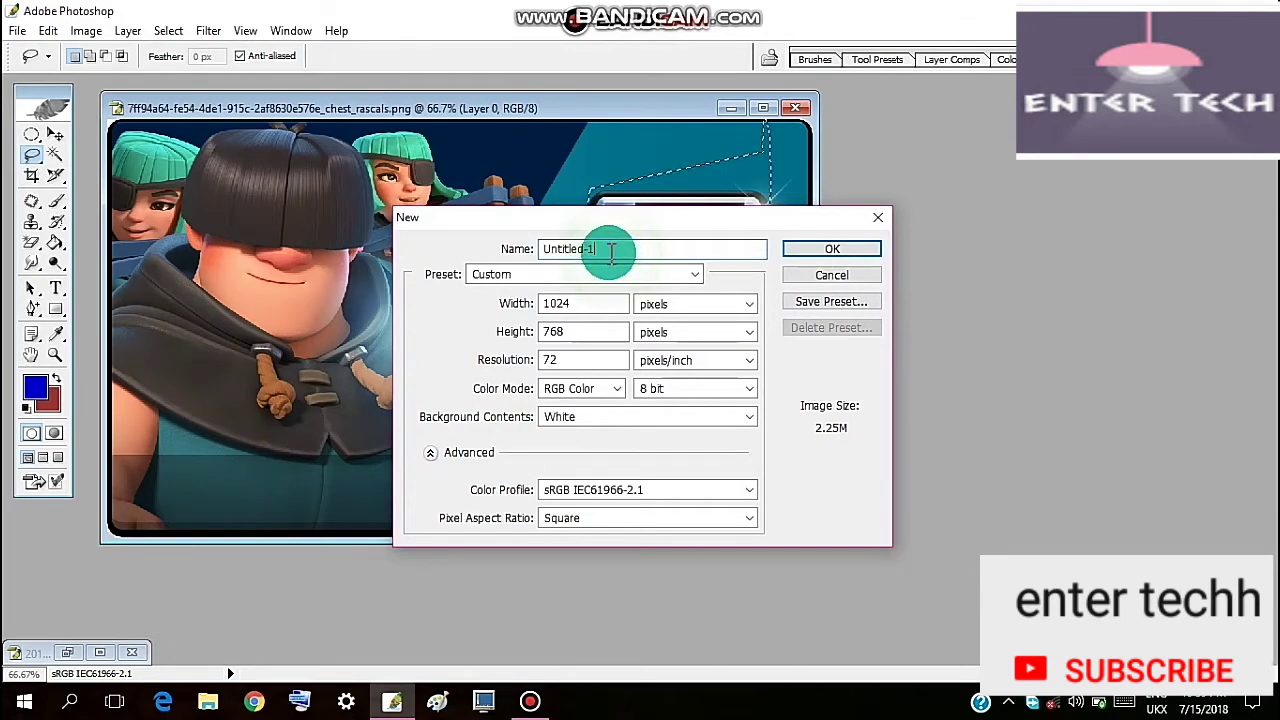
drag(611, 251, 551, 263)
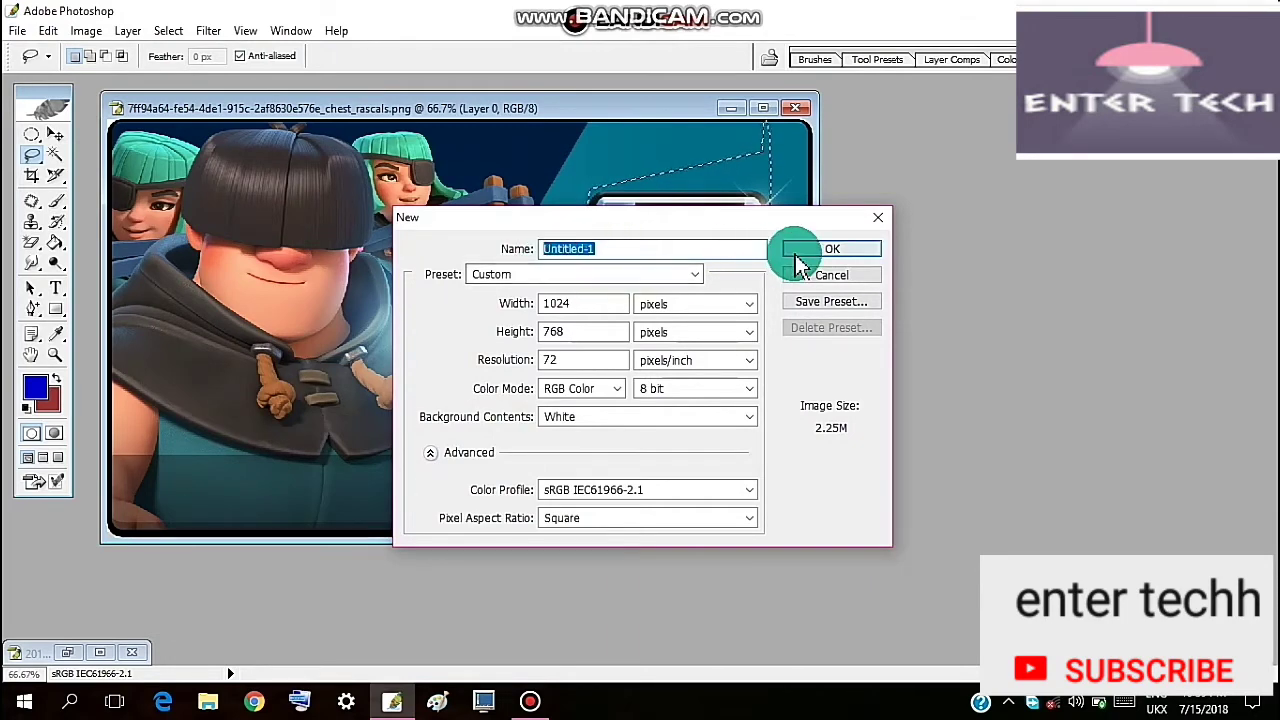
click(830, 249)
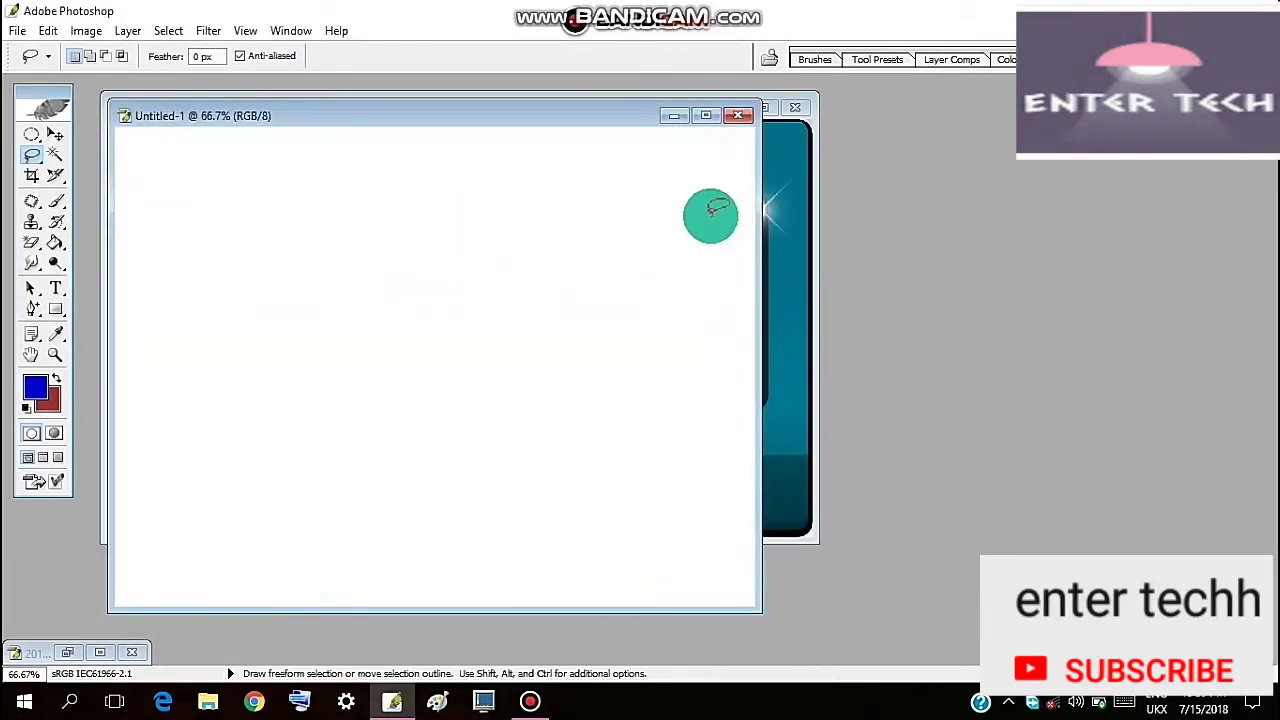
drag(760, 237, 1086, 220)
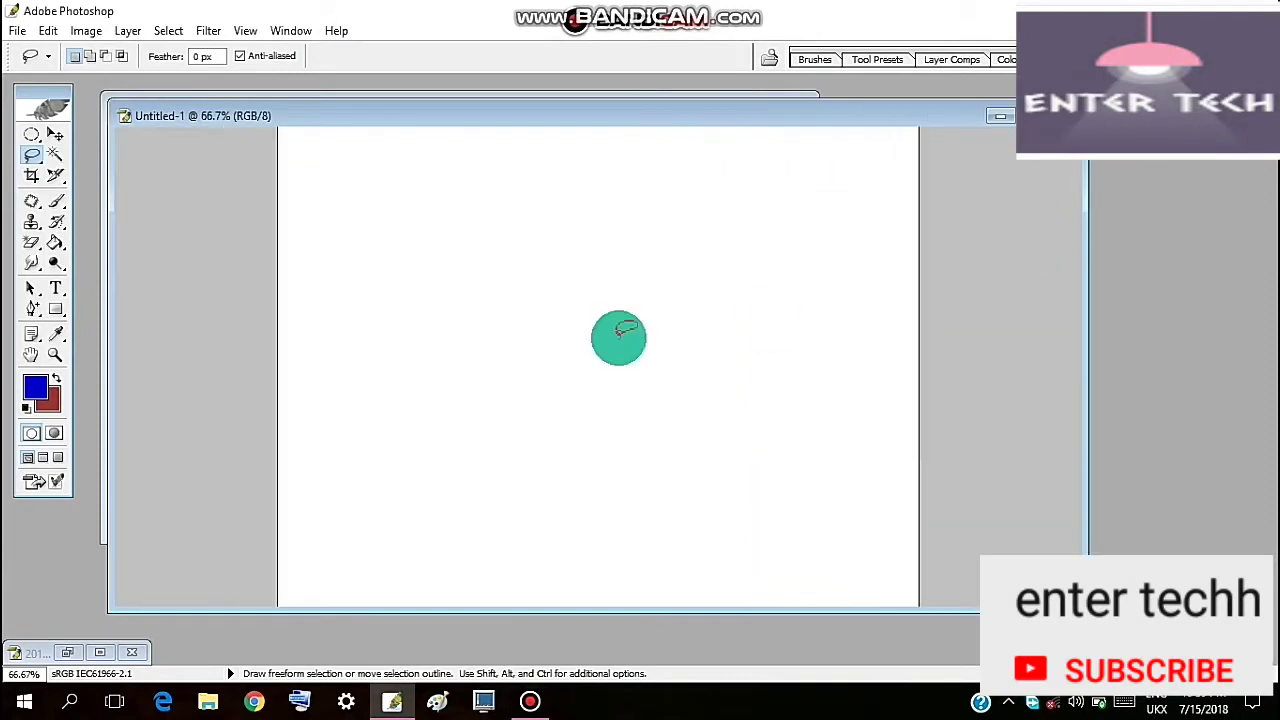
drag(111, 322, 837, 340)
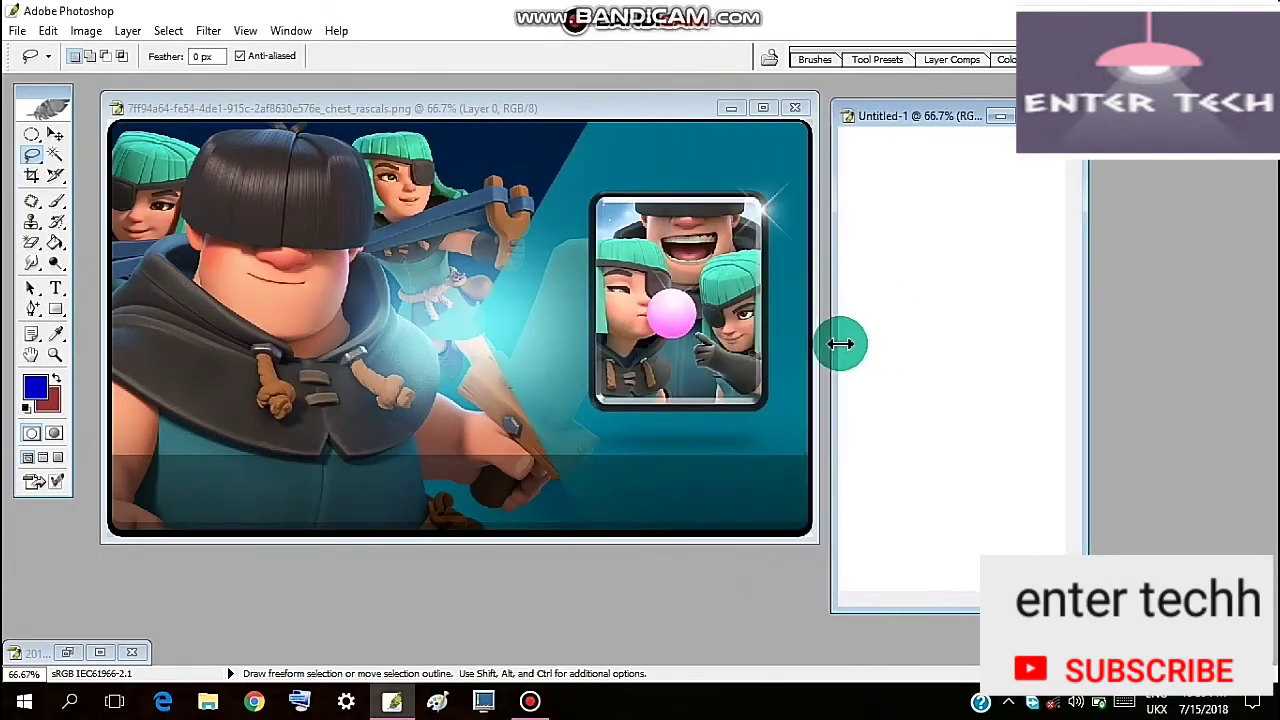
Move the selected card into Untitled-1's top-left corner as Layer 1.
click(657, 300)
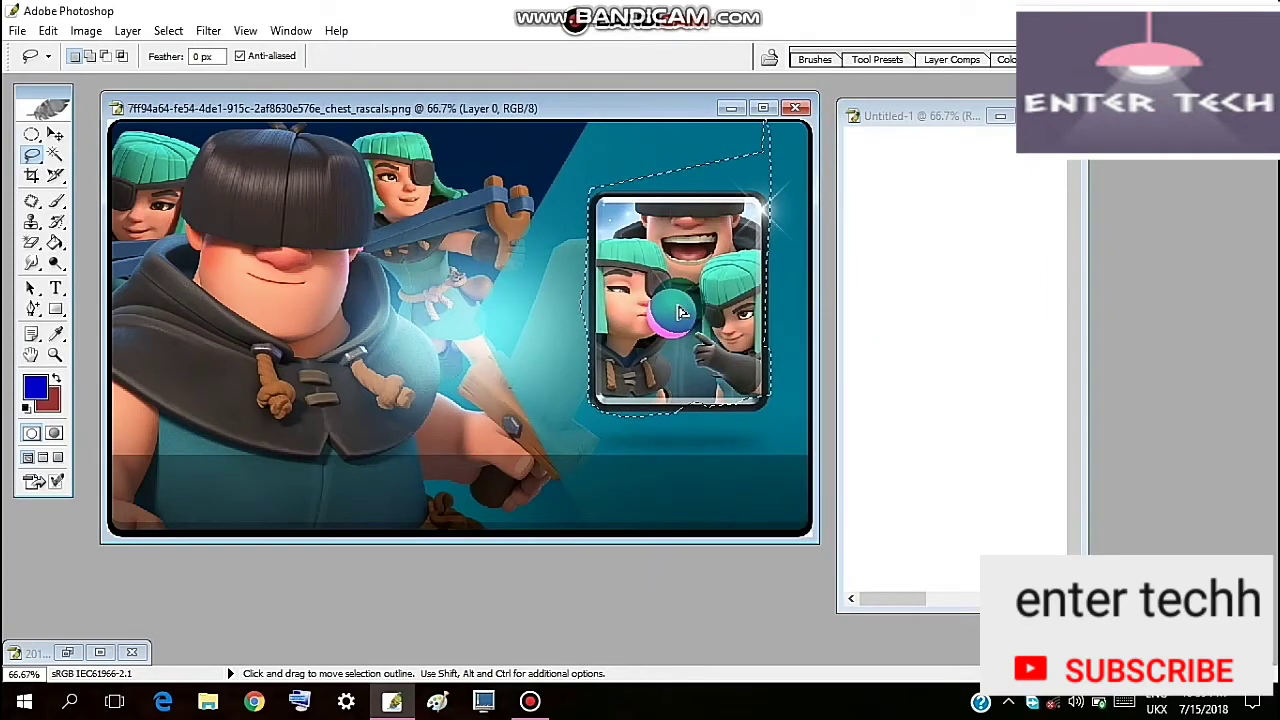
click(54, 136)
mouse_move(645, 285)
mouse_down()
mouse_move(857, 312)
mouse_move(968, 309)
mouse_up()
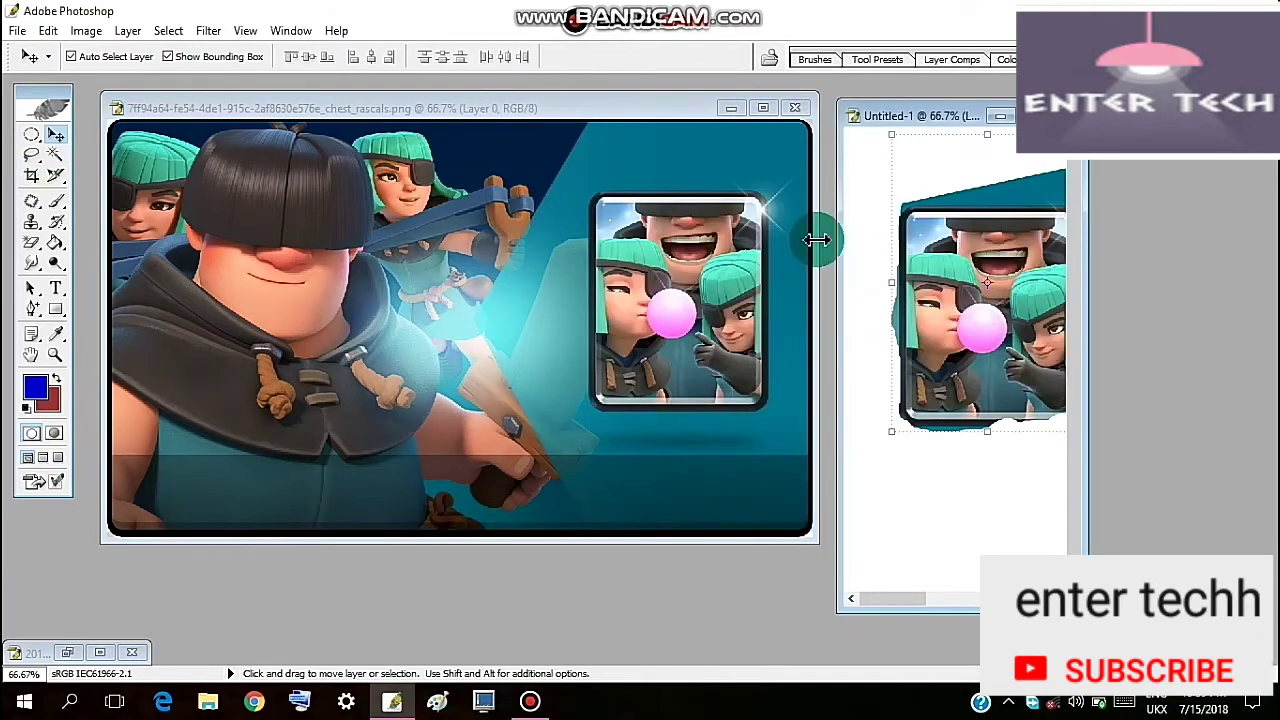
drag(817, 231, 393, 209)
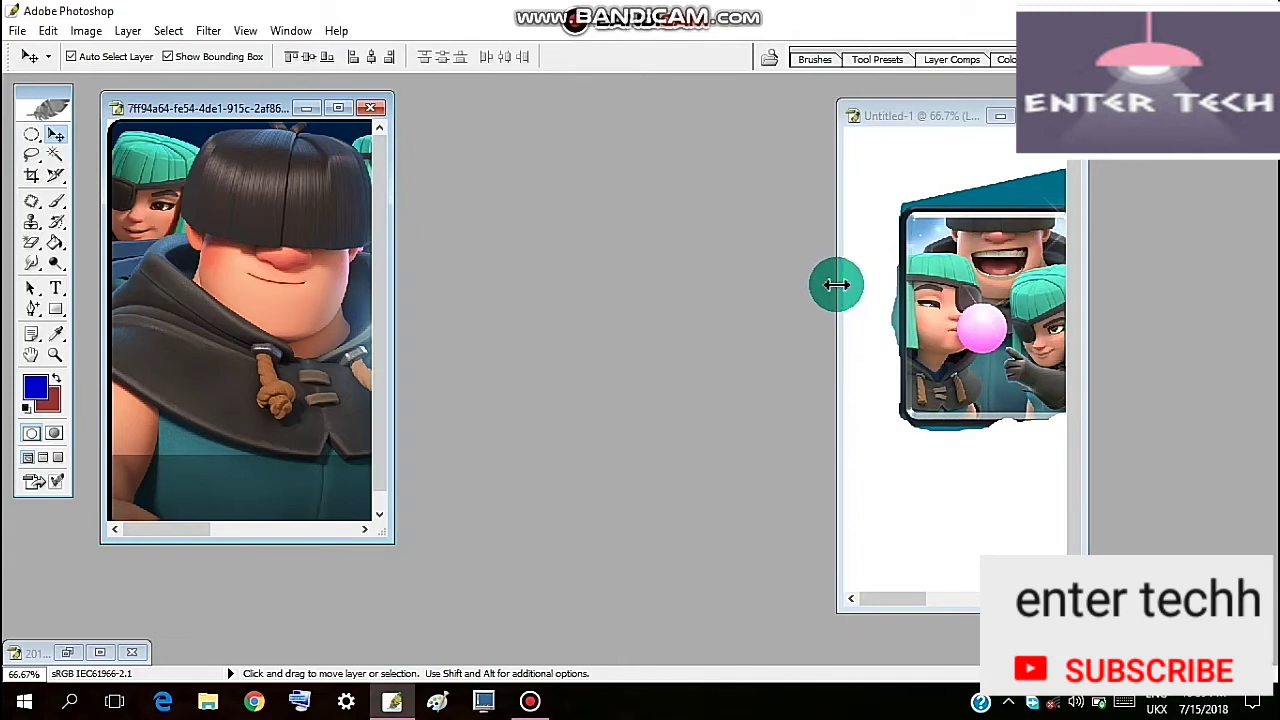
drag(836, 284, 455, 285)
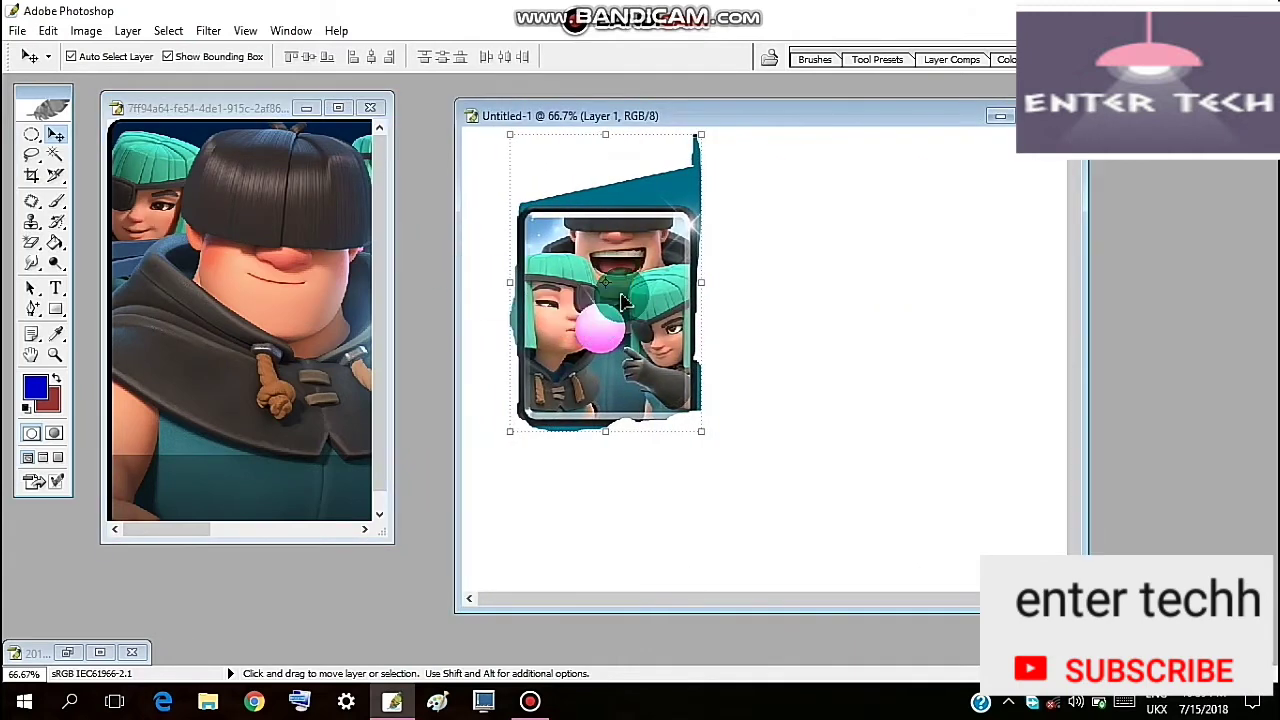
mouse_move(622, 302)
mouse_down()
mouse_move(786, 354)
mouse_move(642, 342)
mouse_move(650, 330)
mouse_move(572, 248)
mouse_move(477, 449)
mouse_move(206, 423)
mouse_move(94, 486)
mouse_move(55, 488)
mouse_up()
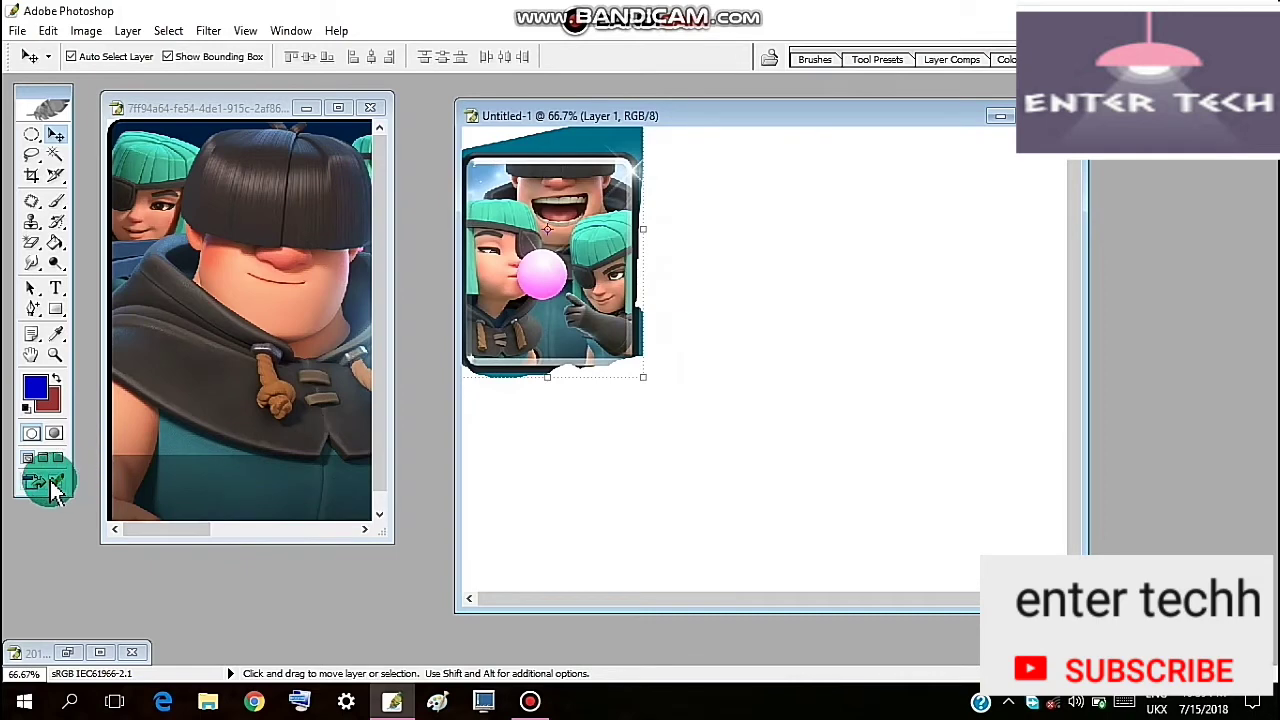
Jump Untitled-1 to ImageReady and show the Animation panel.
click(50, 484)
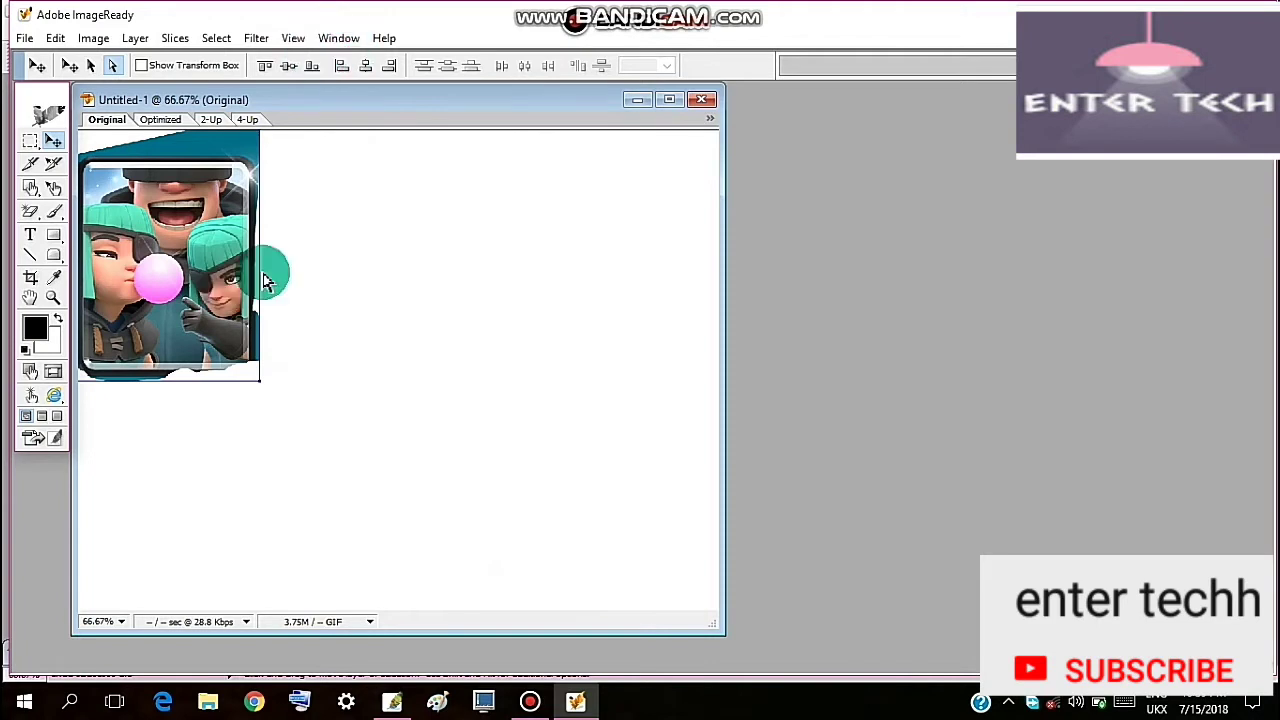
click(340, 39)
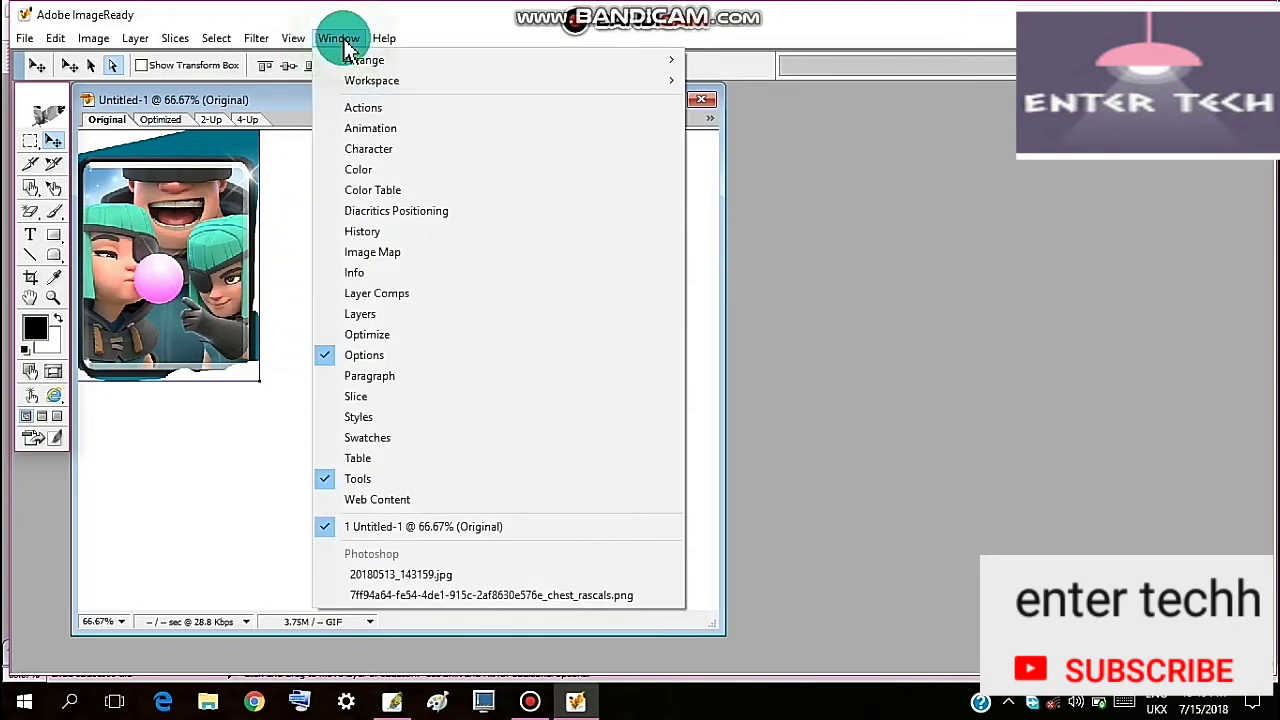
click(365, 133)
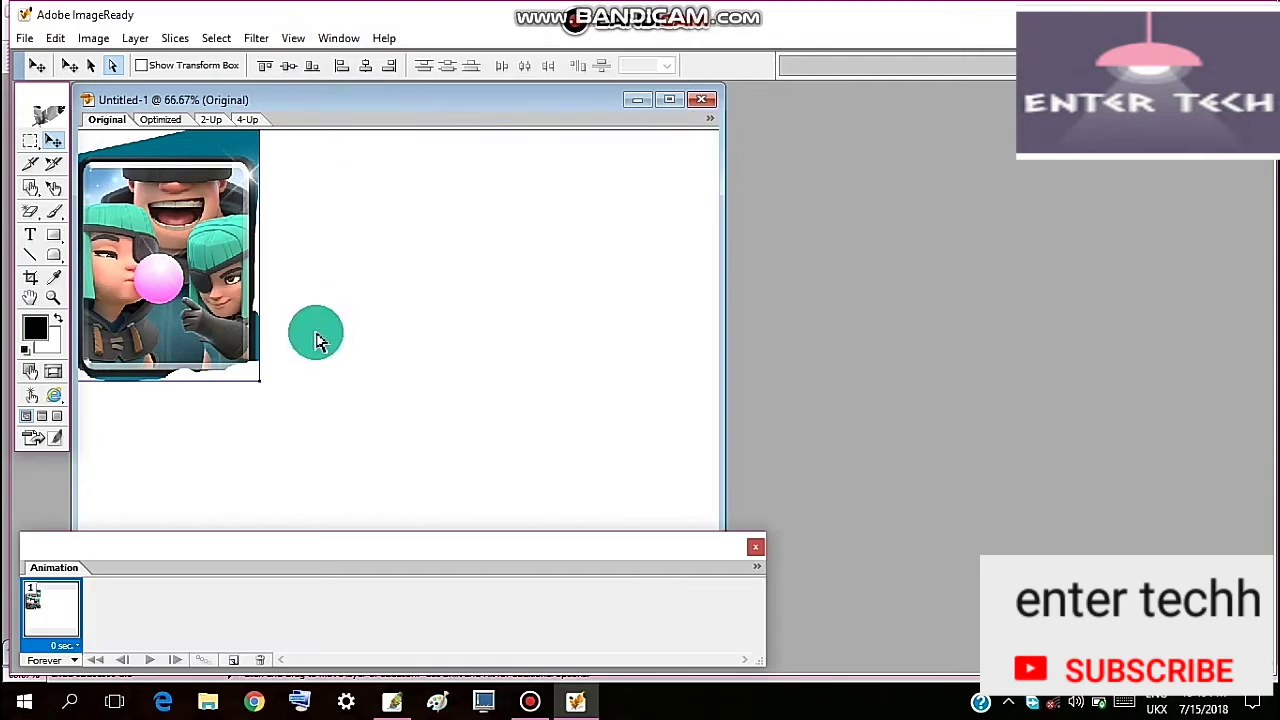
Drag the card layer rightward, away from the canvas's left edge.
mouse_move(255, 288)
mouse_down()
mouse_move(202, 258)
mouse_move(303, 298)
mouse_move(330, 282)
mouse_up()
click(56, 143)
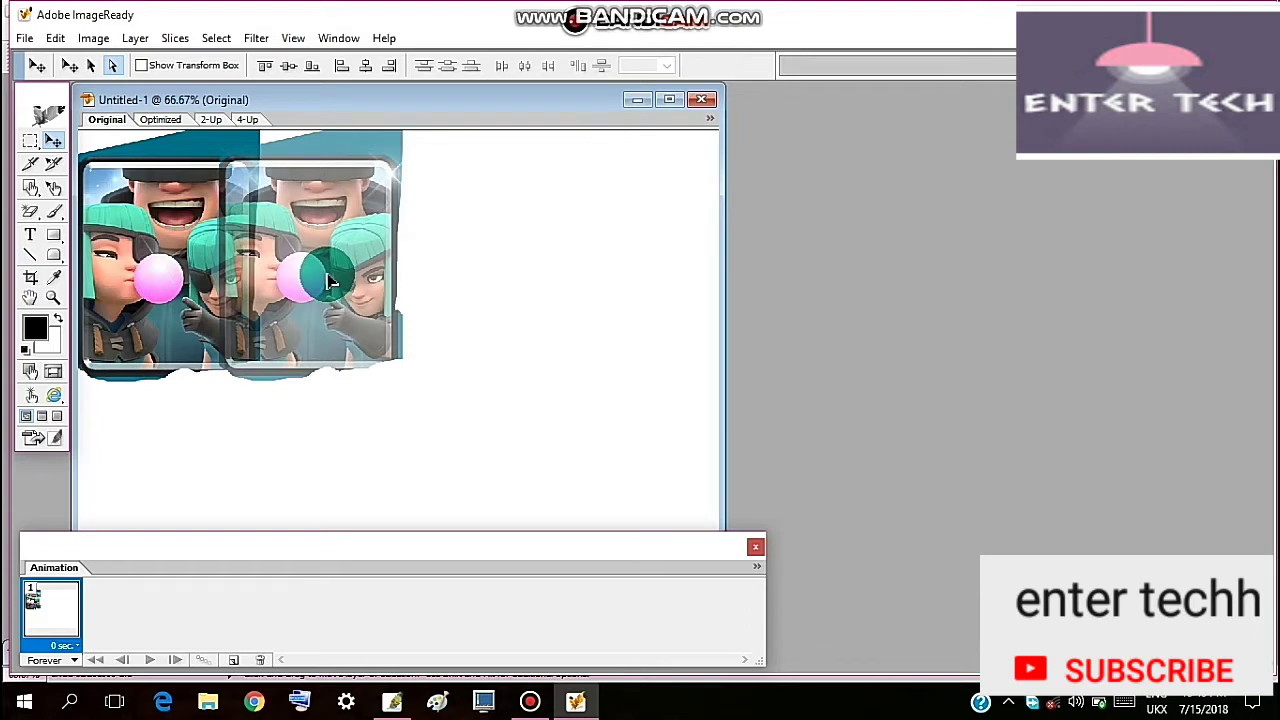
mouse_move(330, 282)
mouse_down()
mouse_move(378, 280)
mouse_move(186, 662)
mouse_move(238, 672)
mouse_up()
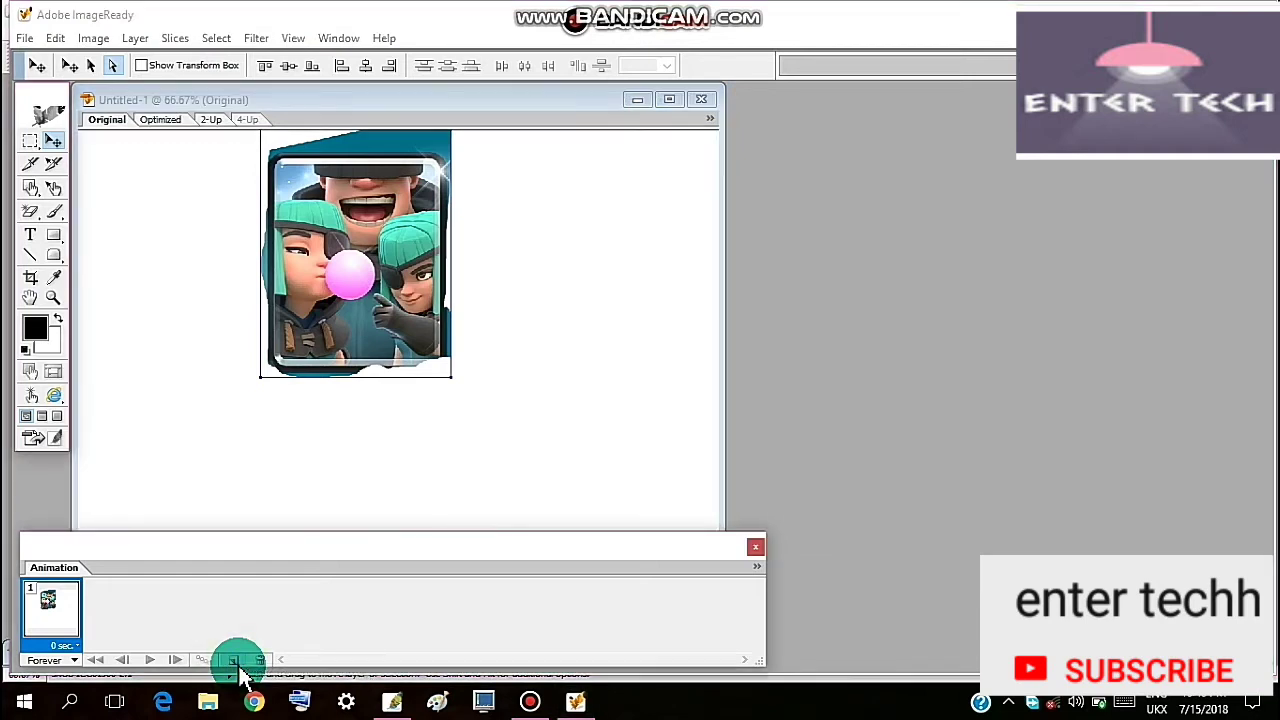
Add frames 2–4, moving the card right, to the right edge, then lower left.
click(233, 662)
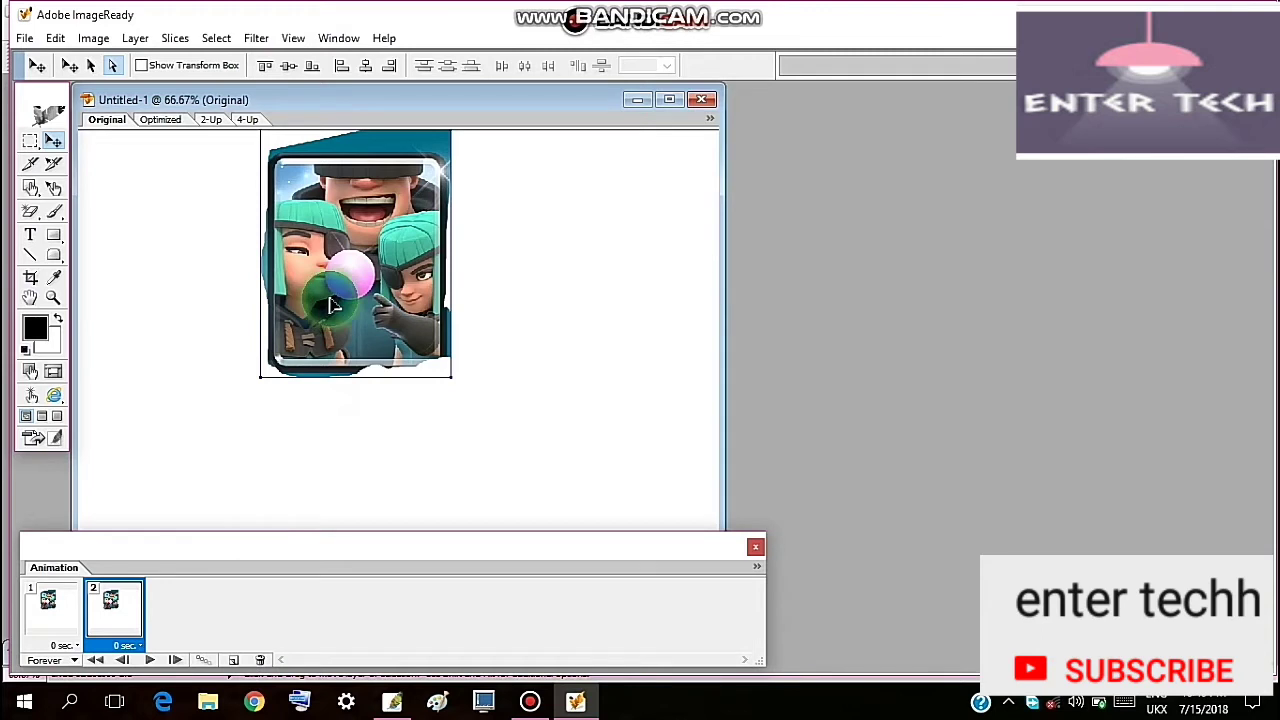
drag(333, 305, 508, 303)
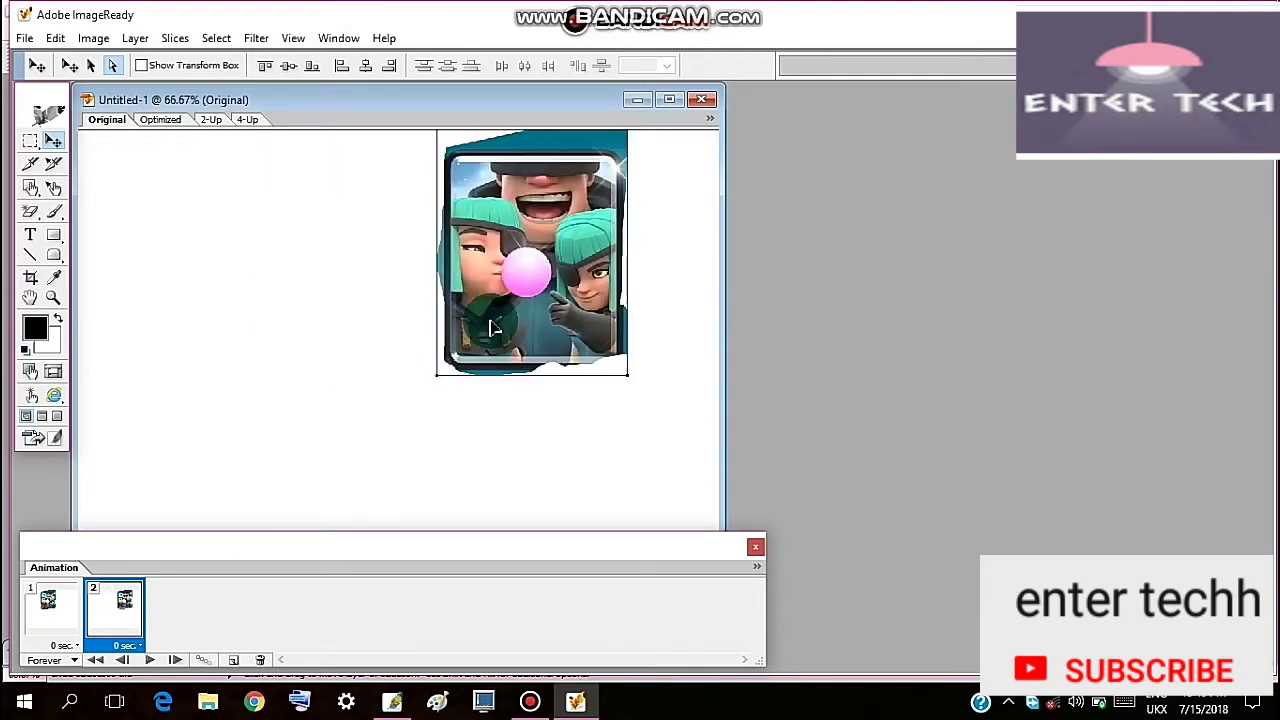
click(240, 662)
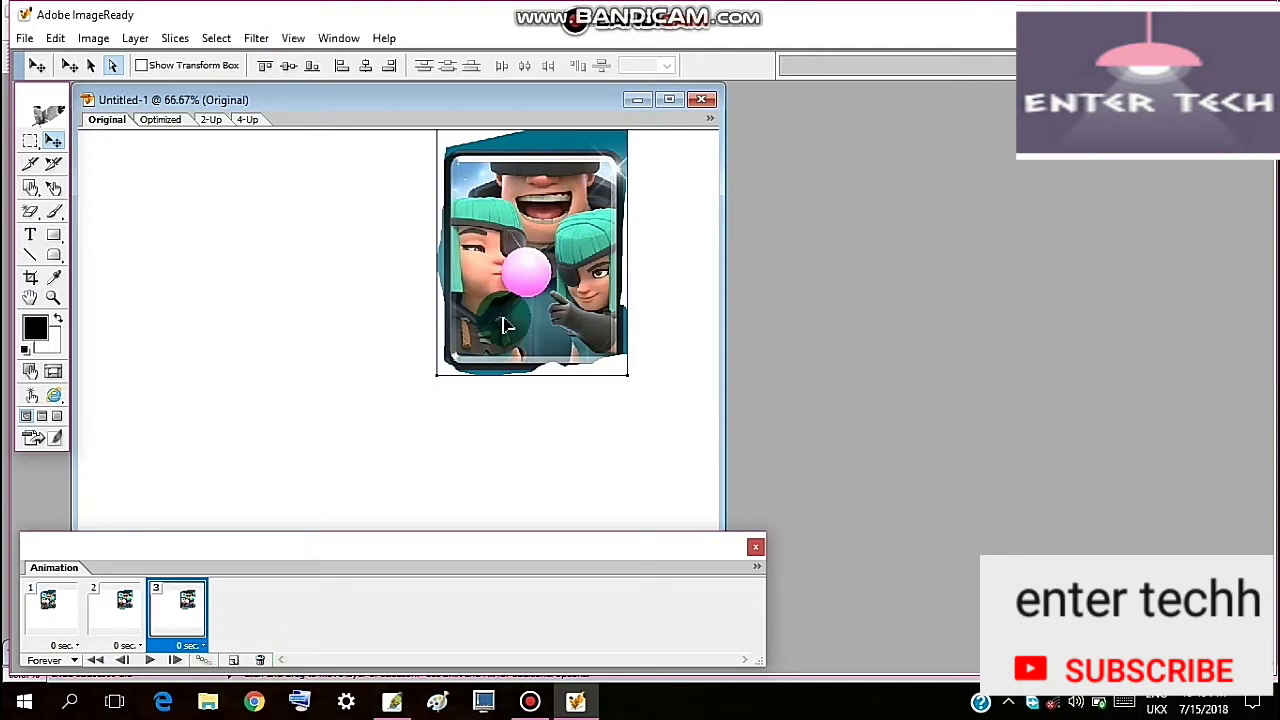
drag(532, 303, 666, 309)
click(456, 503)
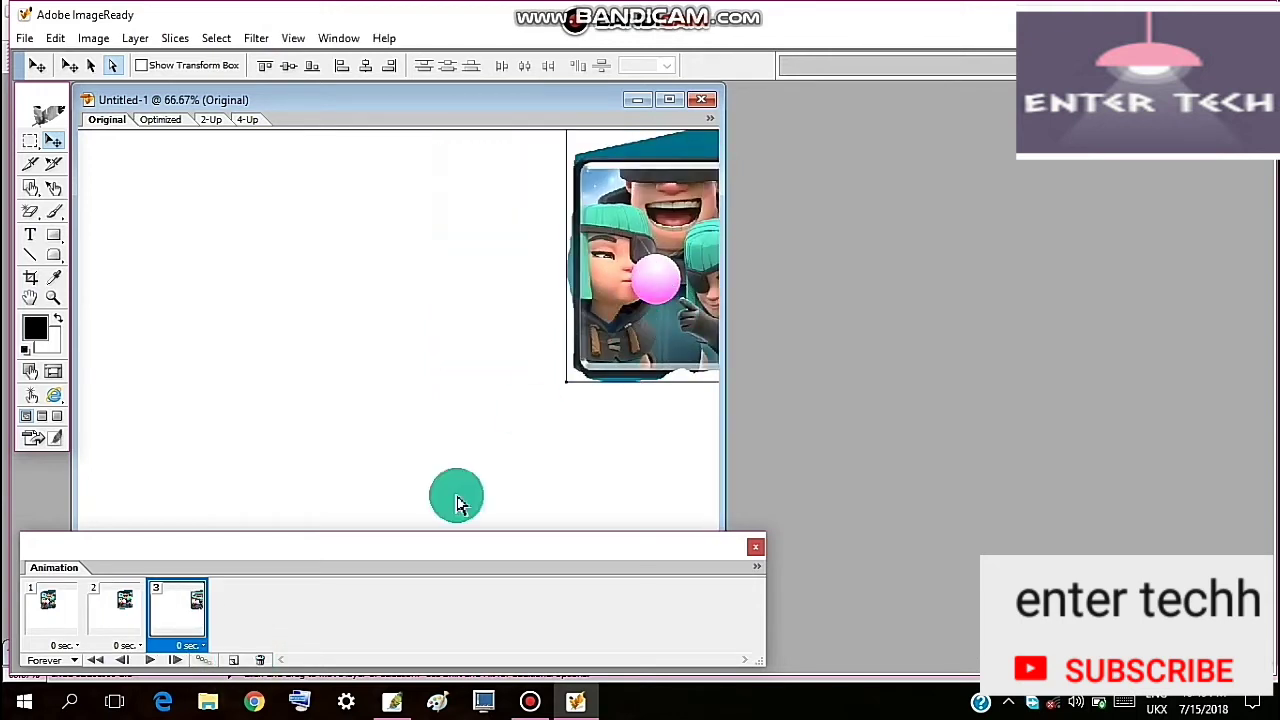
click(232, 662)
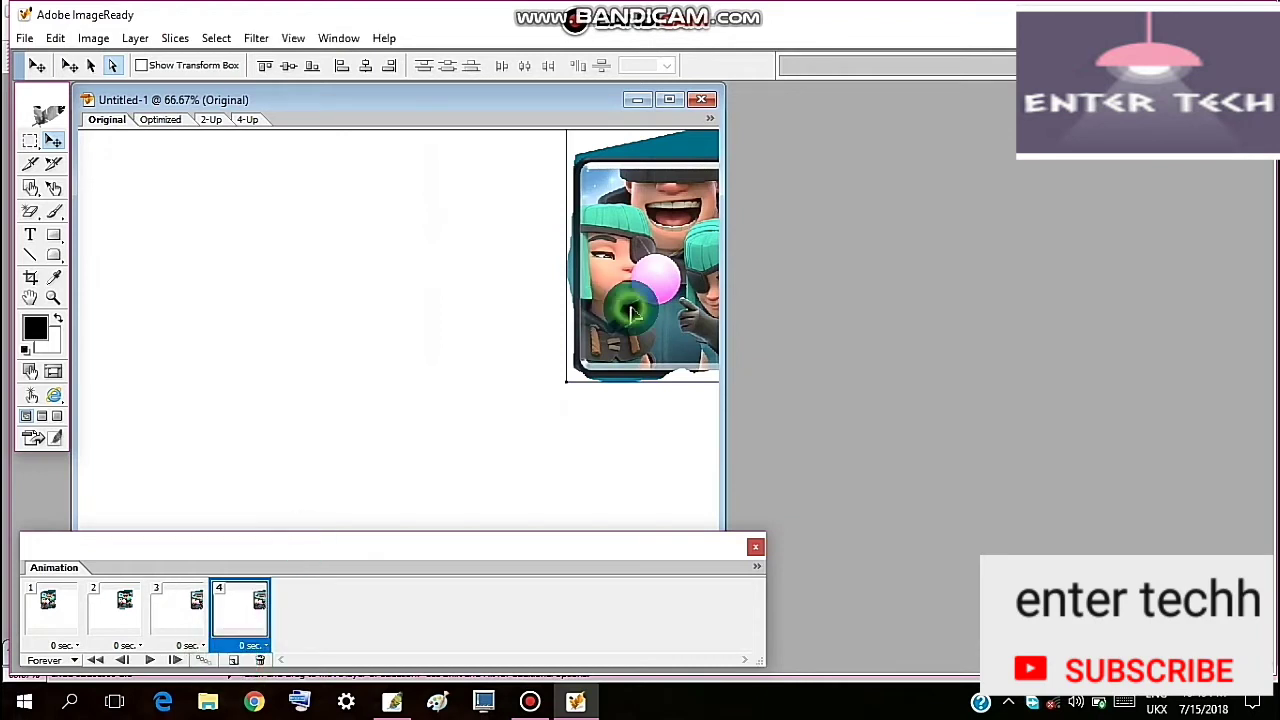
drag(614, 300, 198, 553)
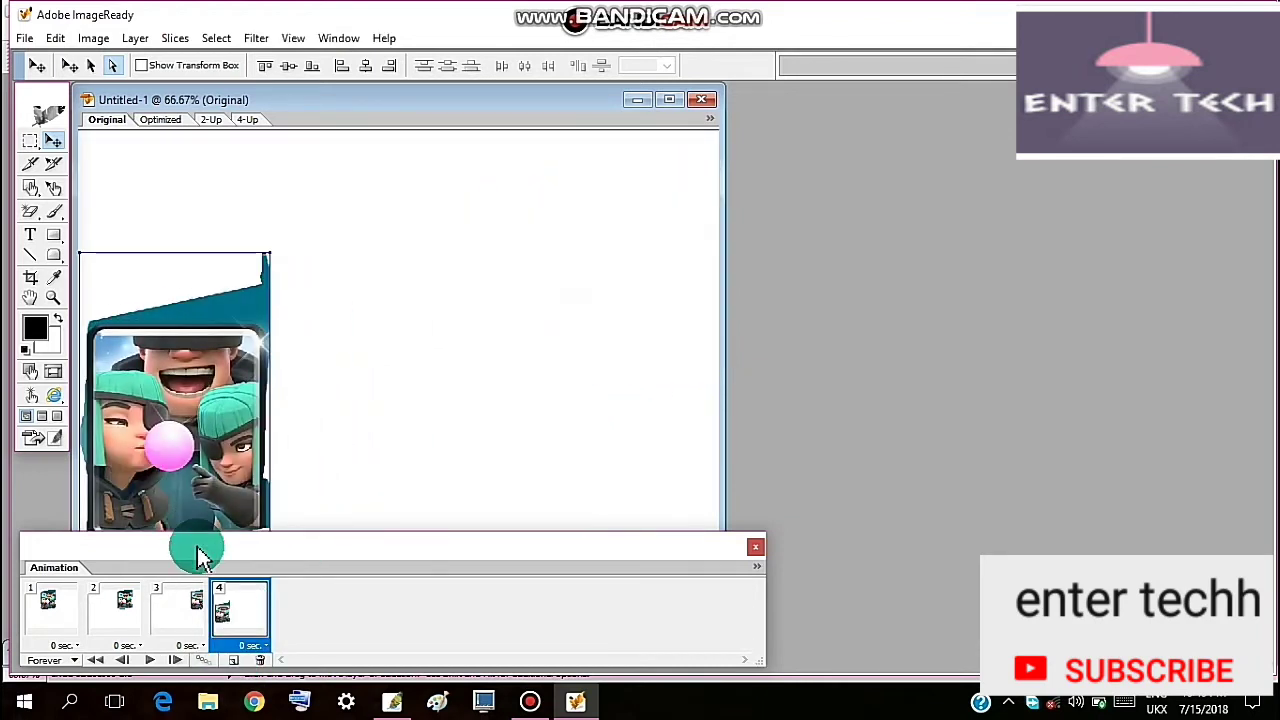
Add frames 5–7, sliding the card right across the lower canvas to the edge.
click(233, 660)
drag(200, 448, 337, 447)
click(307, 590)
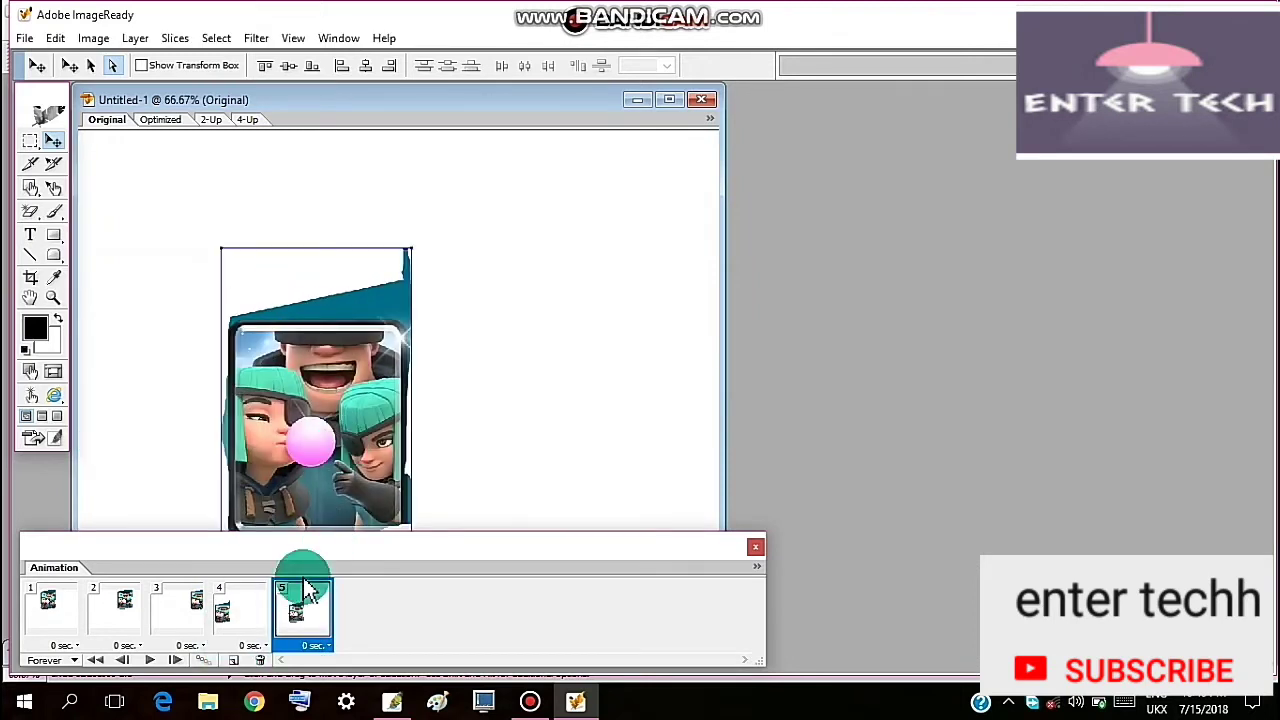
click(236, 659)
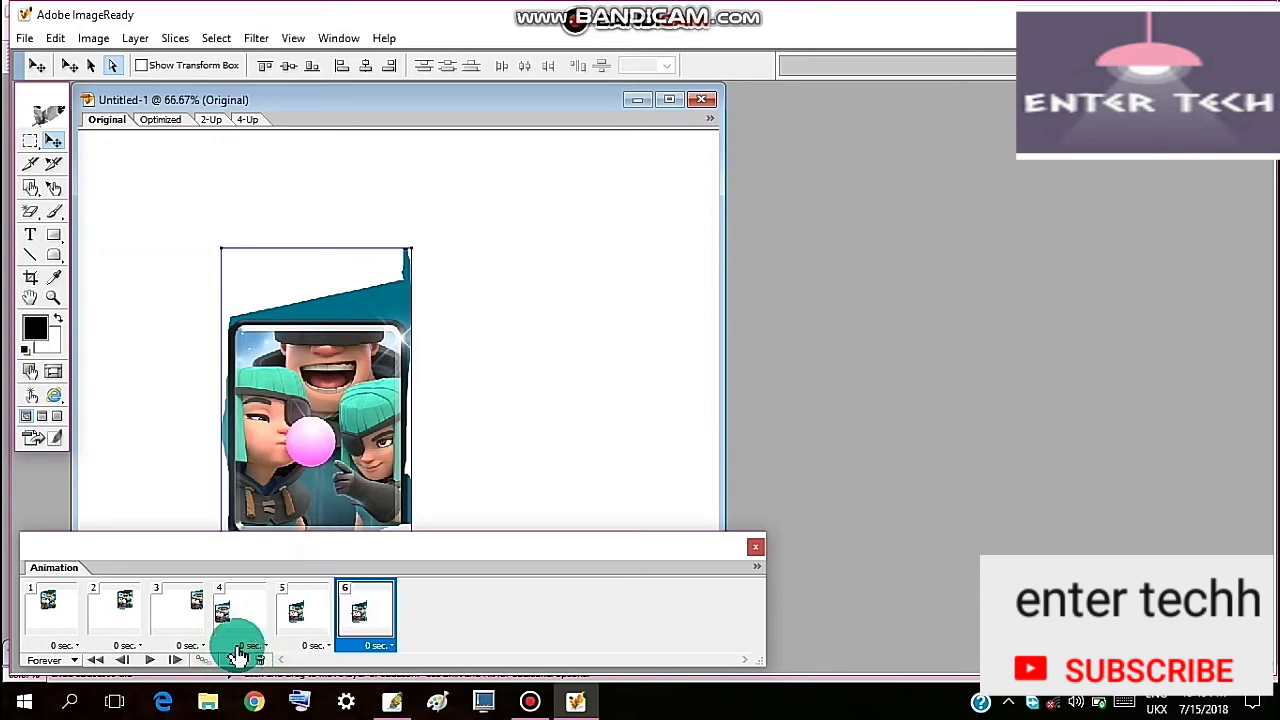
click(318, 425)
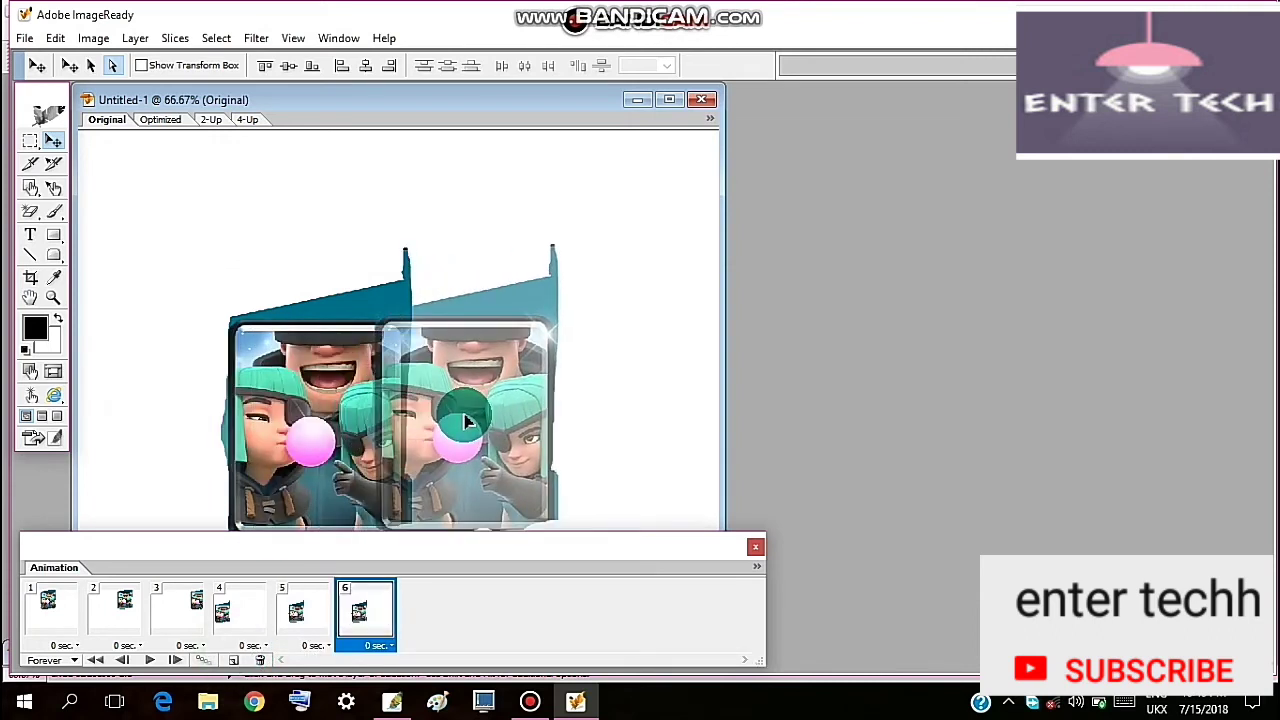
drag(450, 432, 537, 405)
click(232, 662)
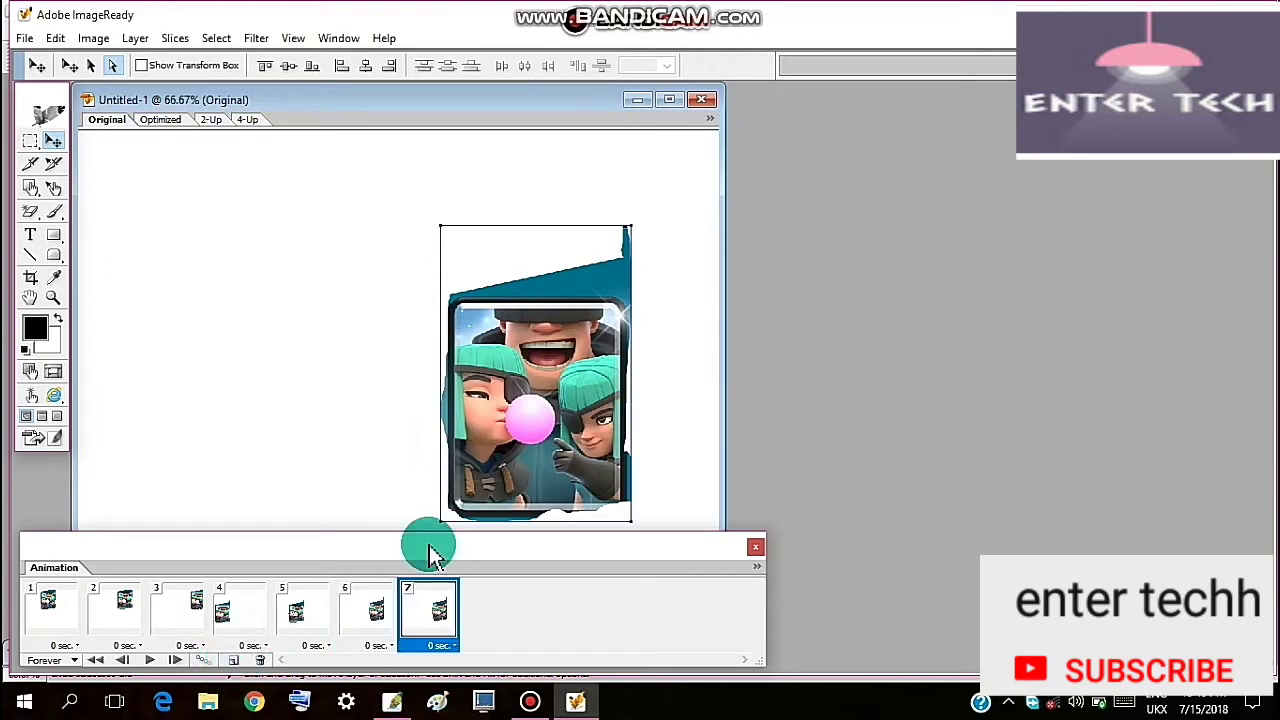
drag(549, 418, 669, 418)
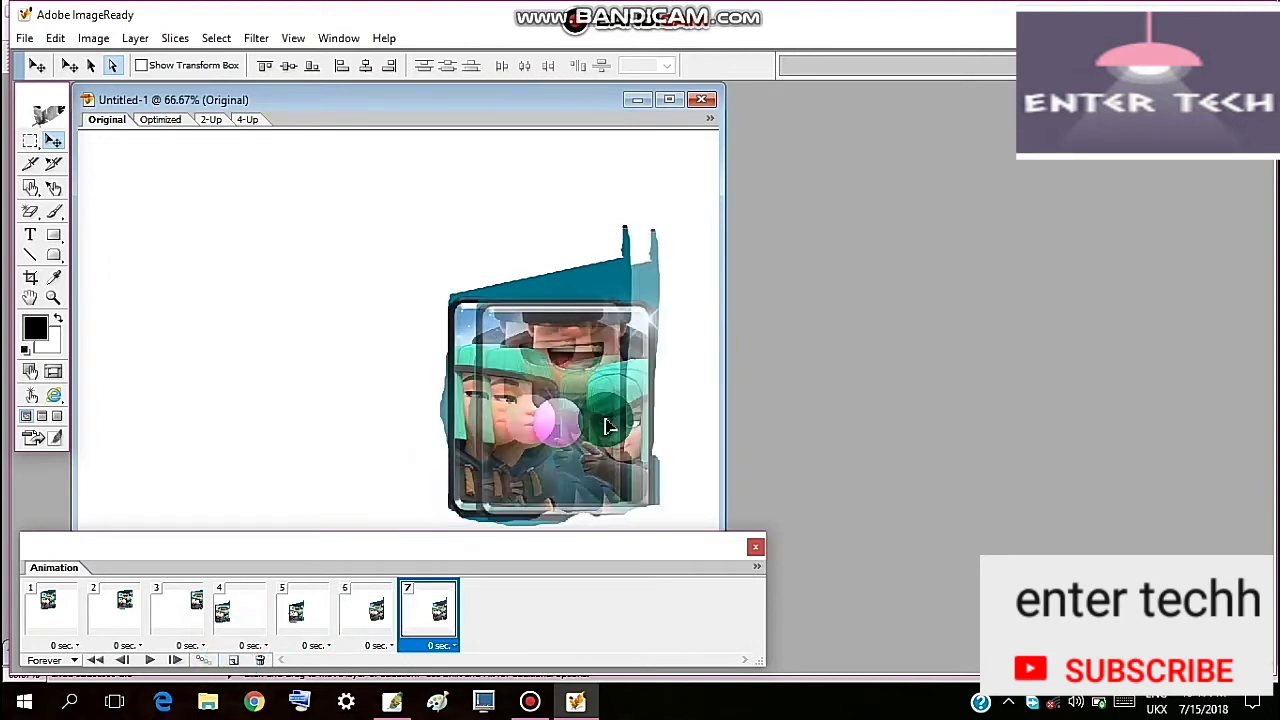
Add frames 8–10, restarting the card at top-left and shifting it right.
click(235, 662)
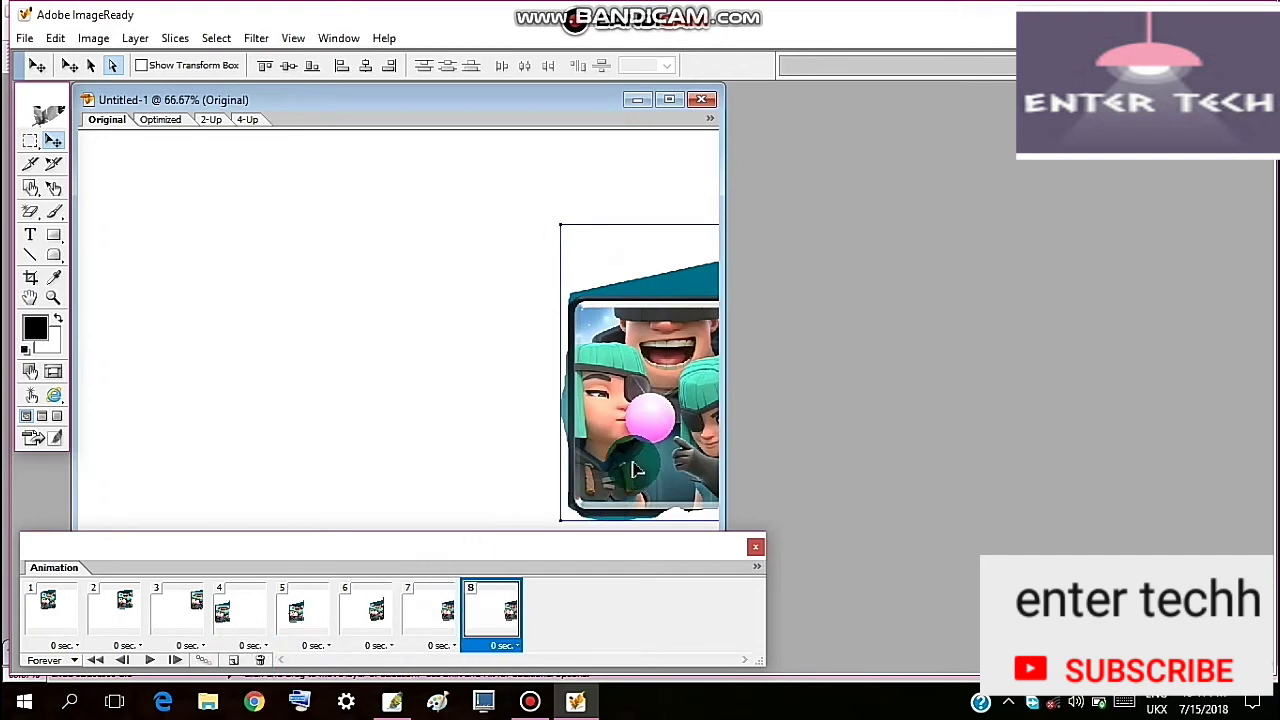
mouse_move(669, 343)
mouse_down()
mouse_move(117, 235)
mouse_move(172, 228)
mouse_up()
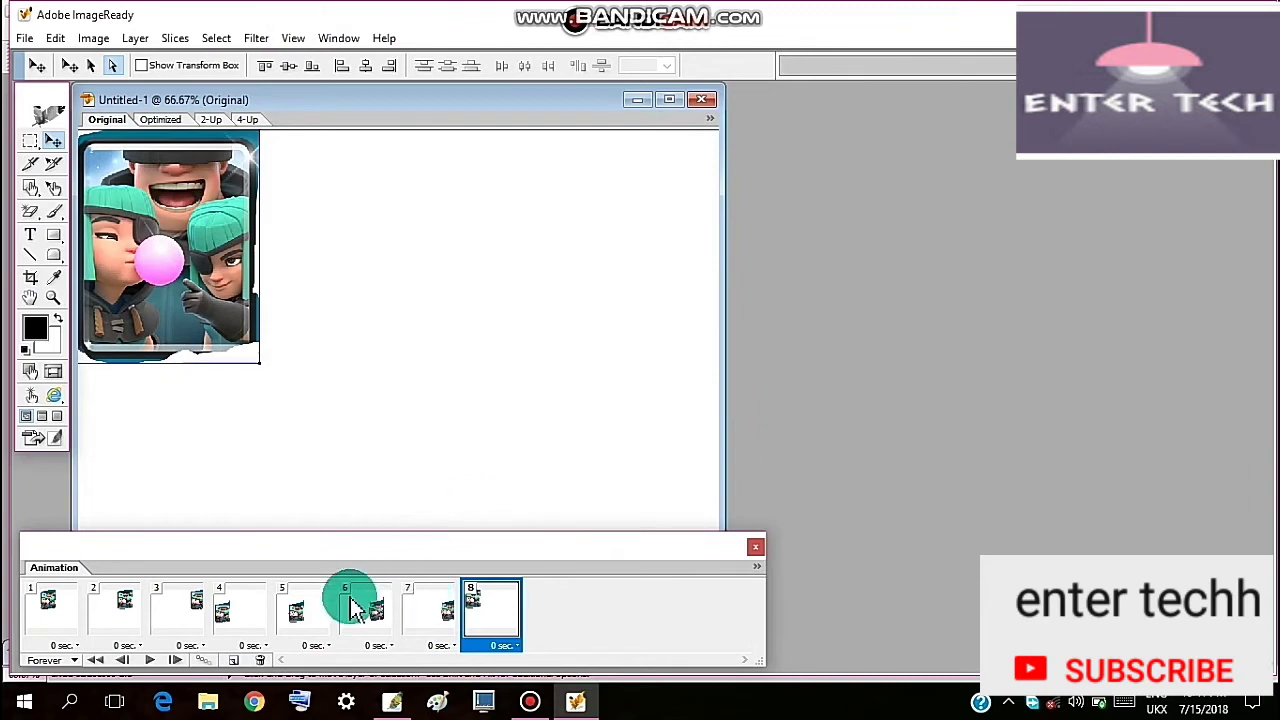
drag(352, 604, 280, 664)
click(233, 661)
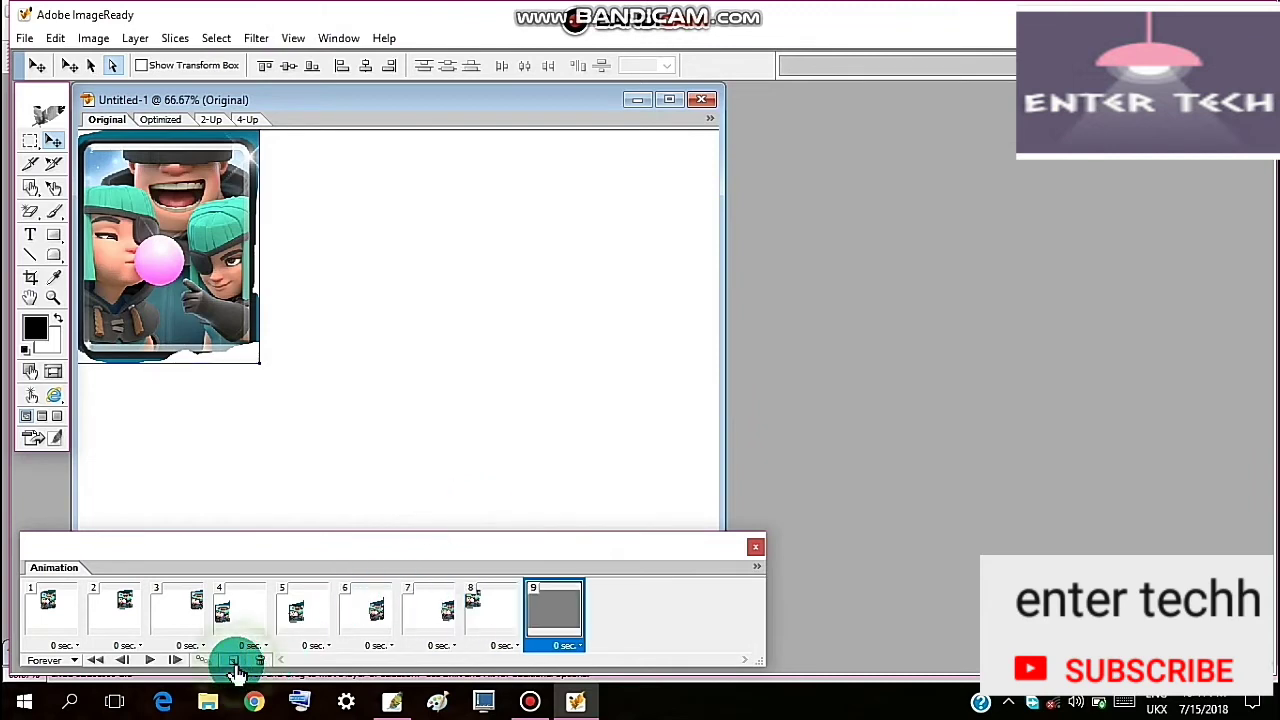
drag(200, 300, 372, 292)
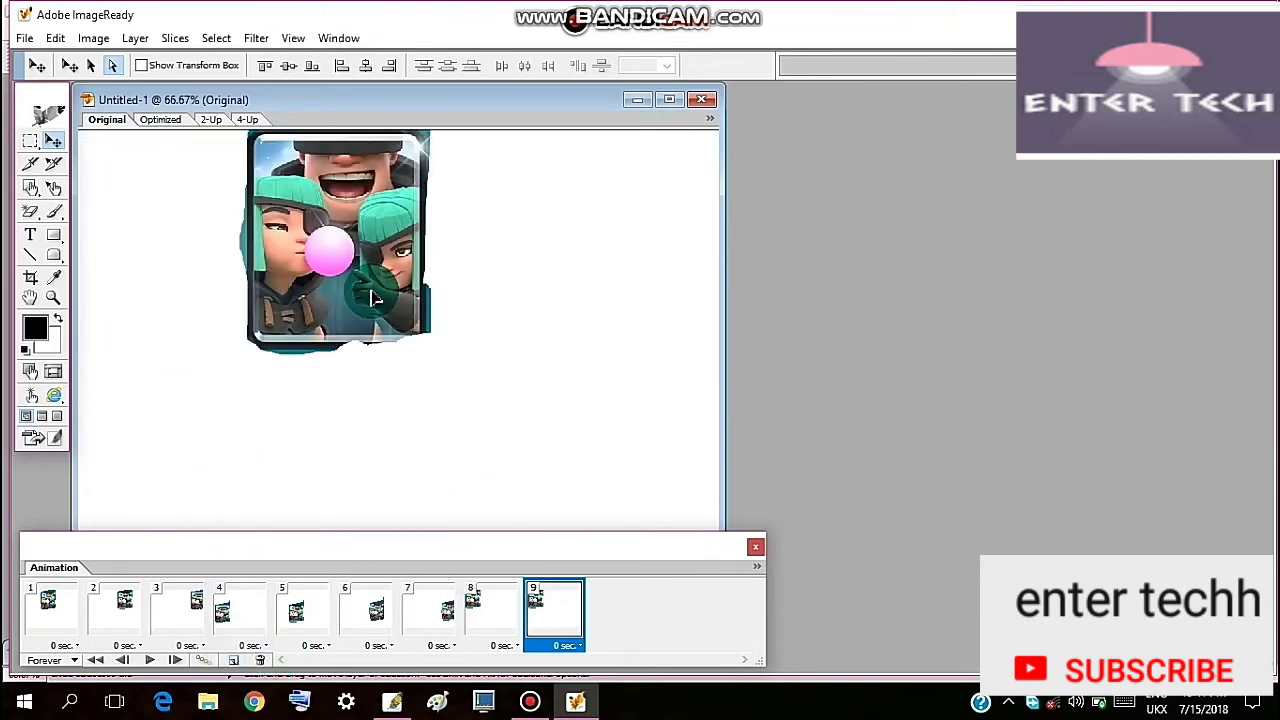
click(233, 661)
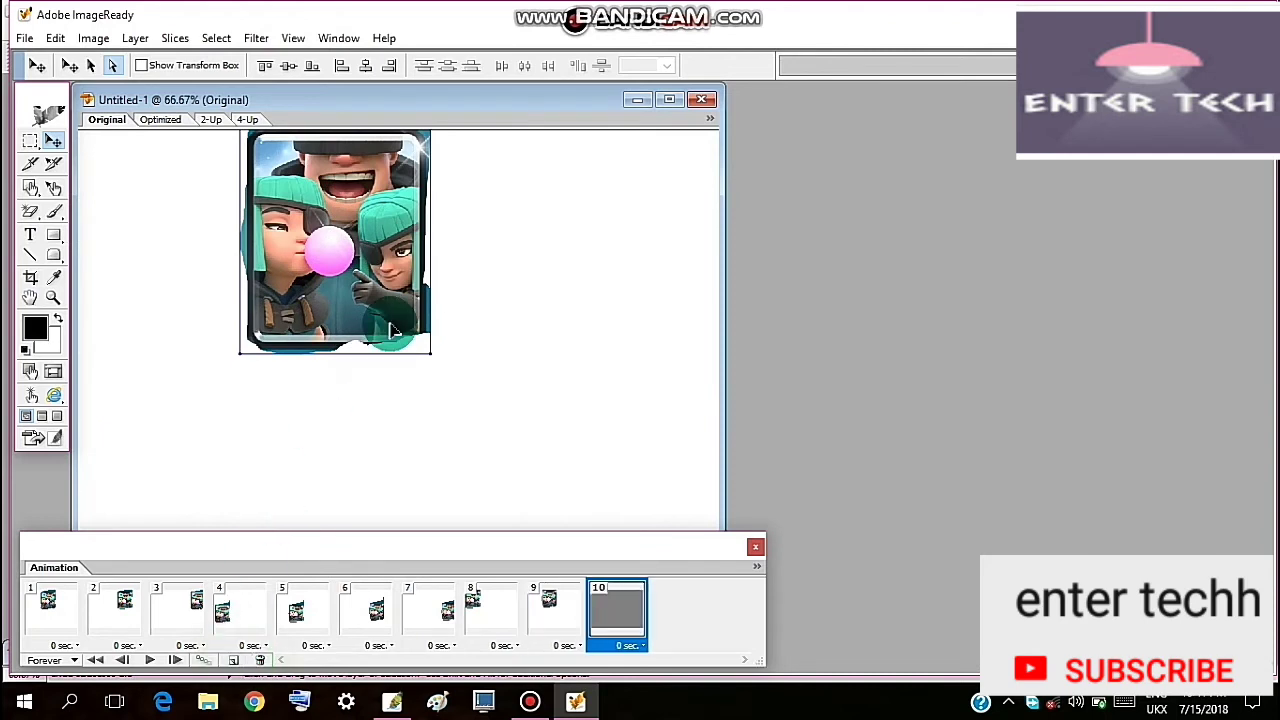
drag(383, 316, 550, 310)
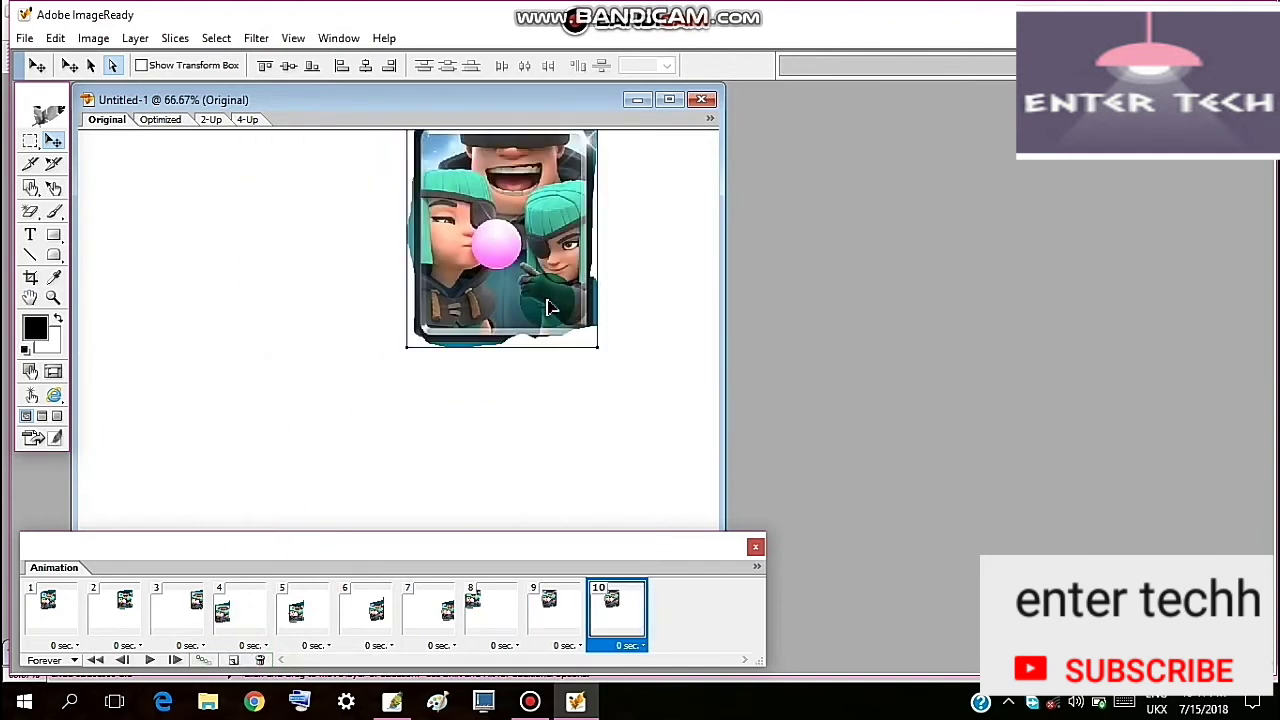
click(643, 648)
Set the delay of frames 10, 9, 8 and 7 to 0.5 seconds.
drag(643, 652, 643, 492)
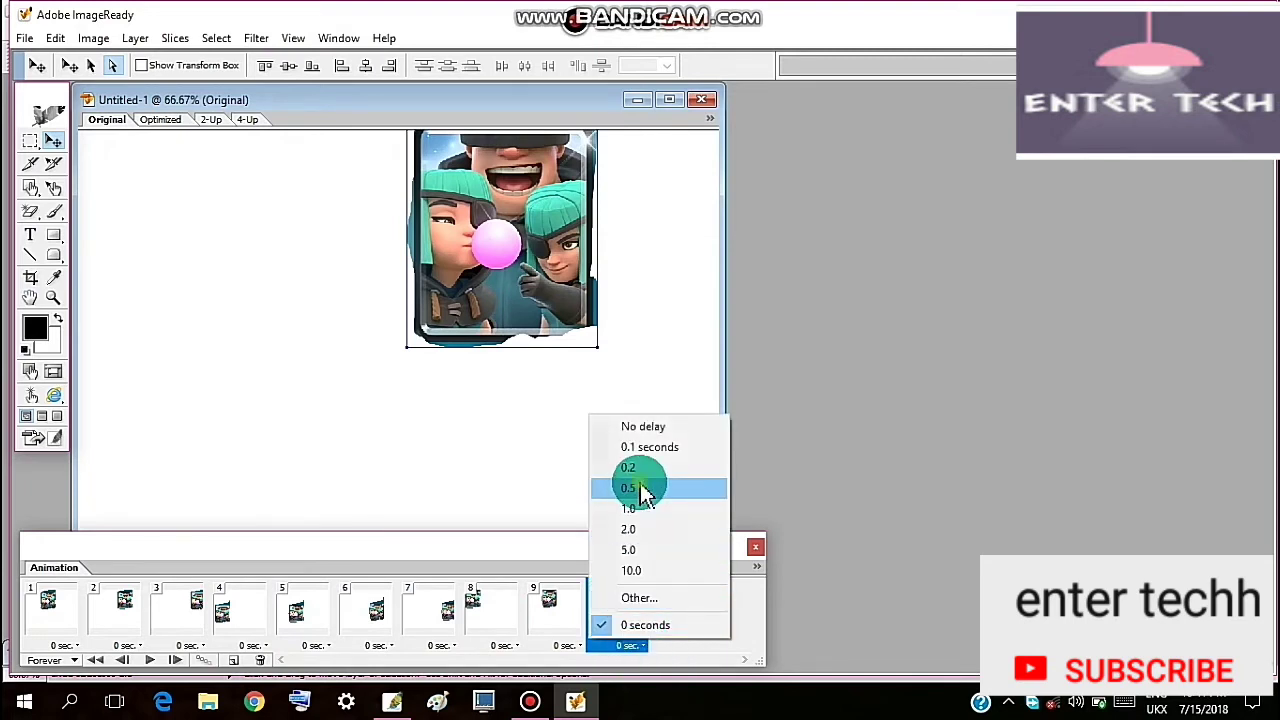
click(643, 490)
click(619, 630)
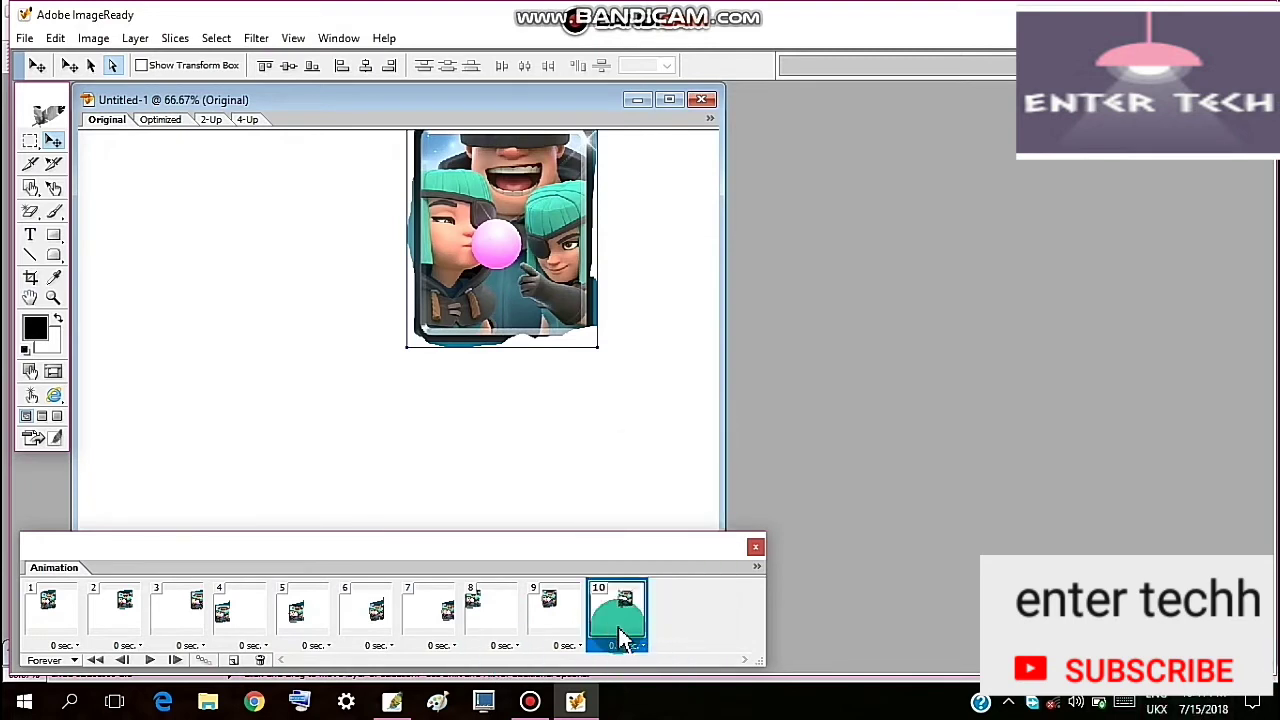
click(567, 648)
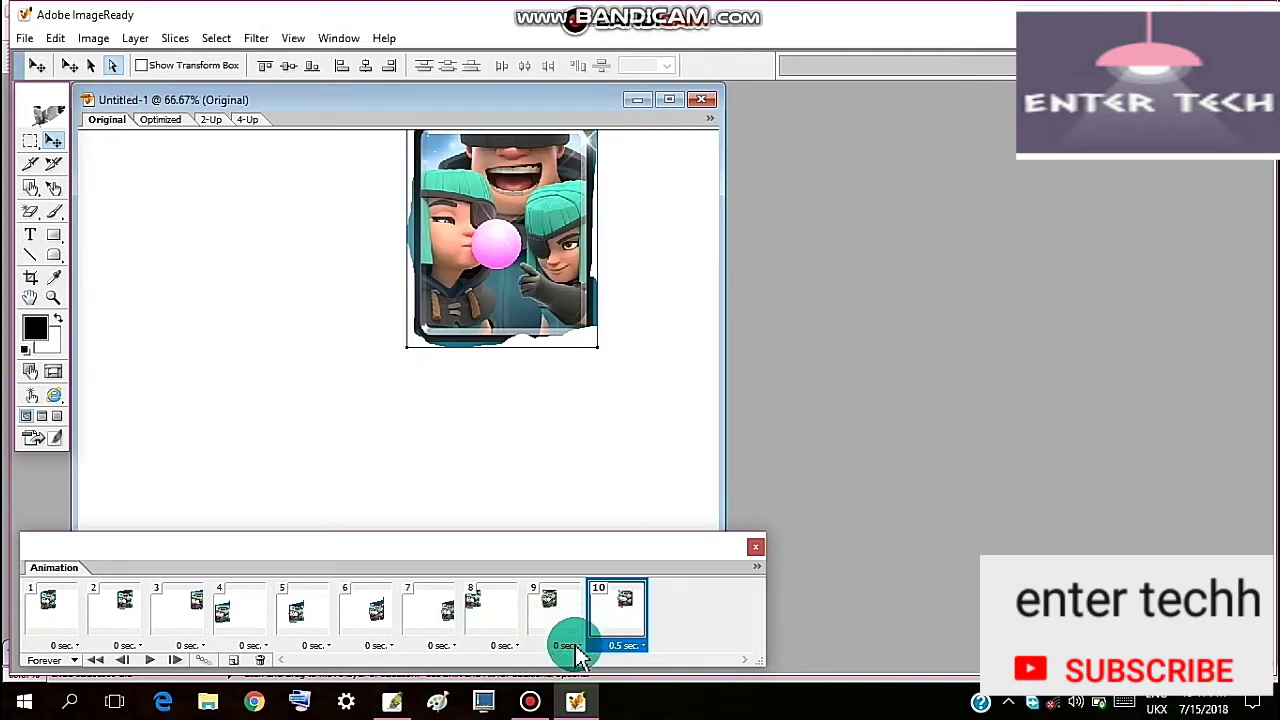
click(577, 648)
click(600, 497)
click(513, 627)
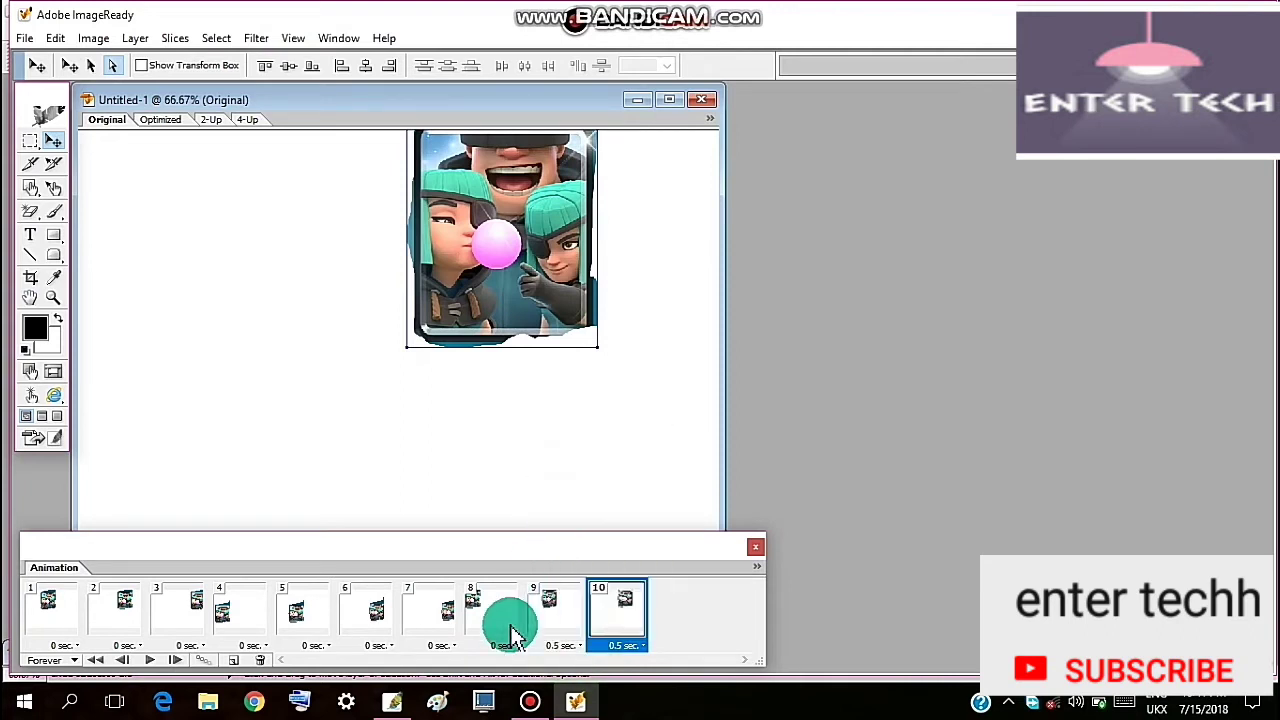
drag(518, 650, 522, 505)
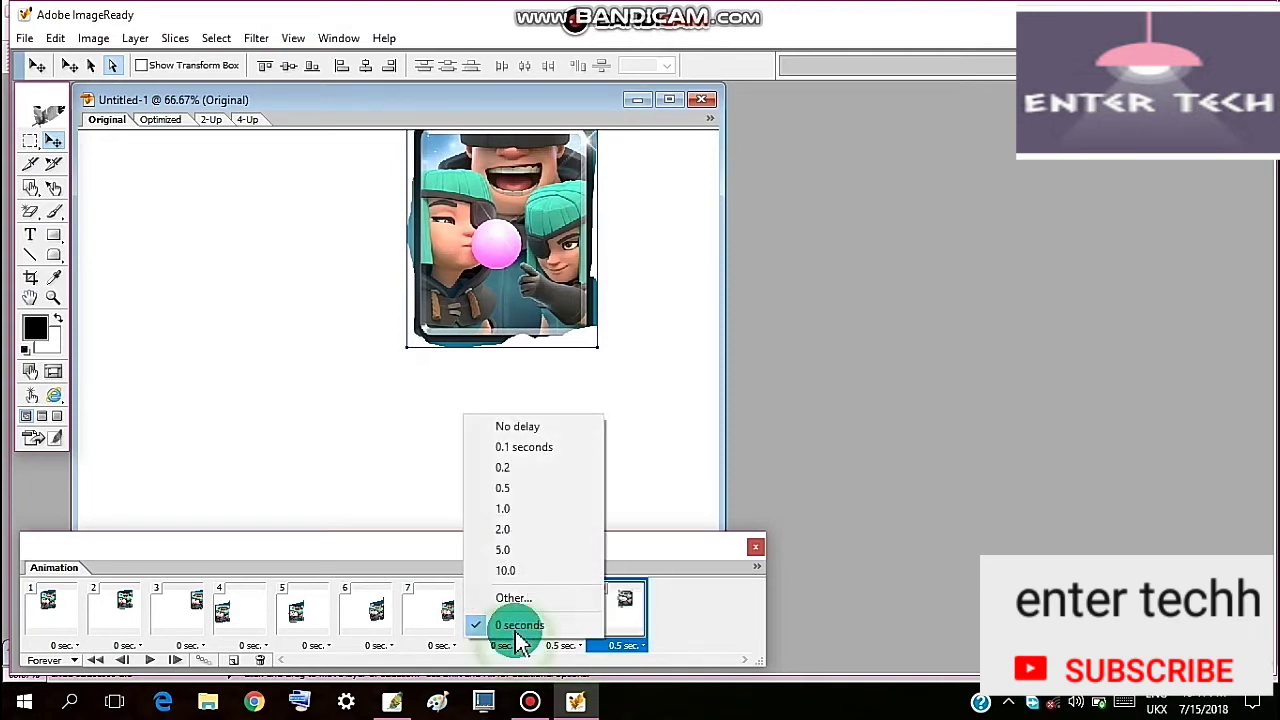
click(520, 494)
drag(455, 645, 455, 508)
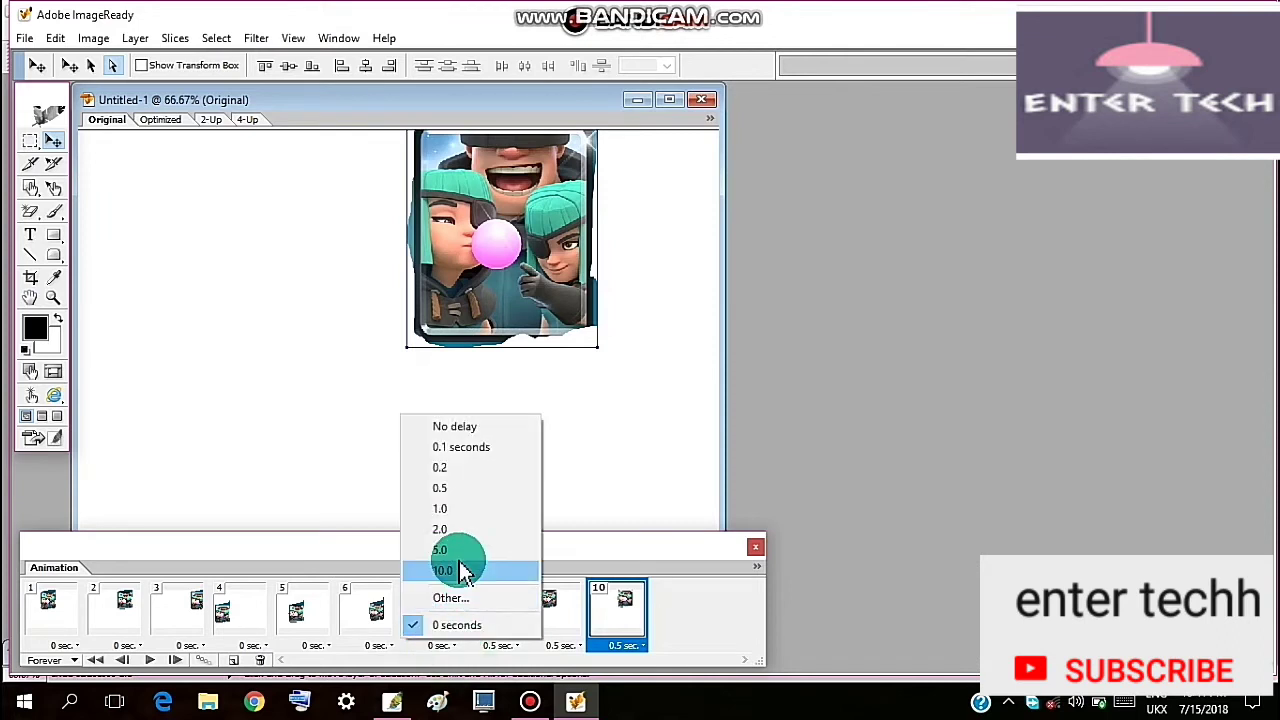
click(455, 500)
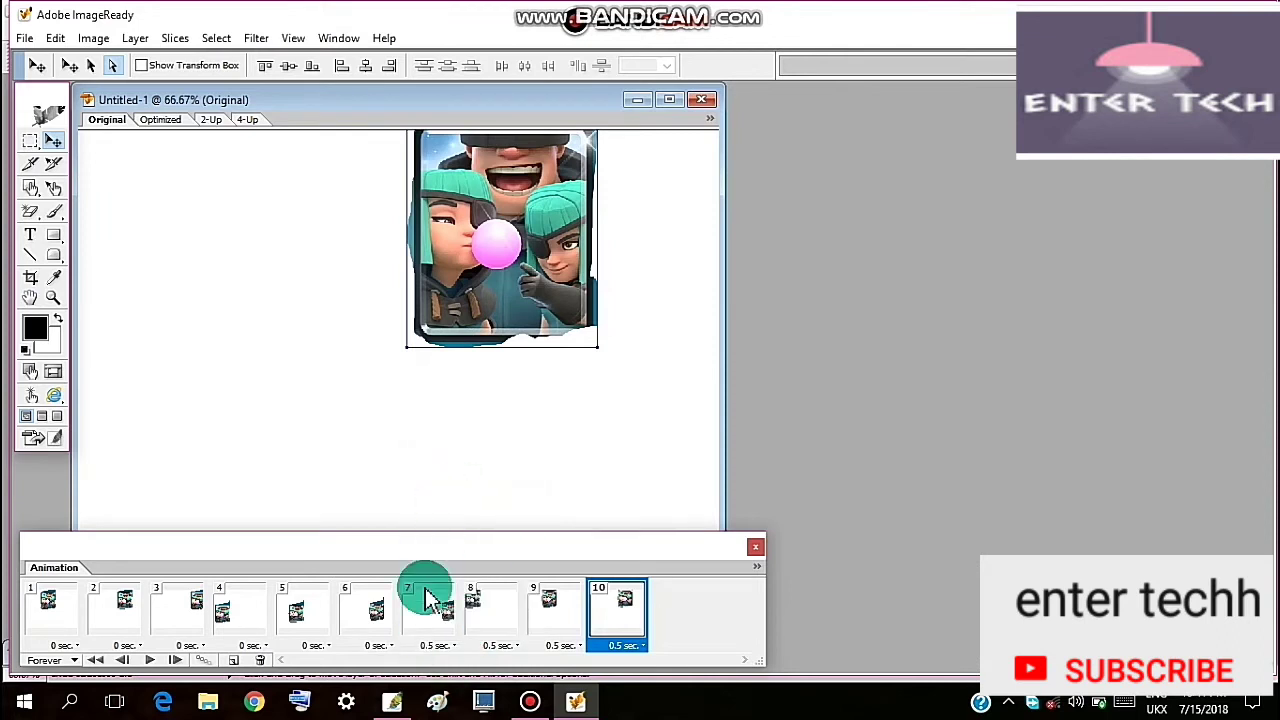
Set the delay of frames 6, 5, 4, 3 and 2 to 0.5 seconds.
click(390, 645)
drag(397, 650, 400, 503)
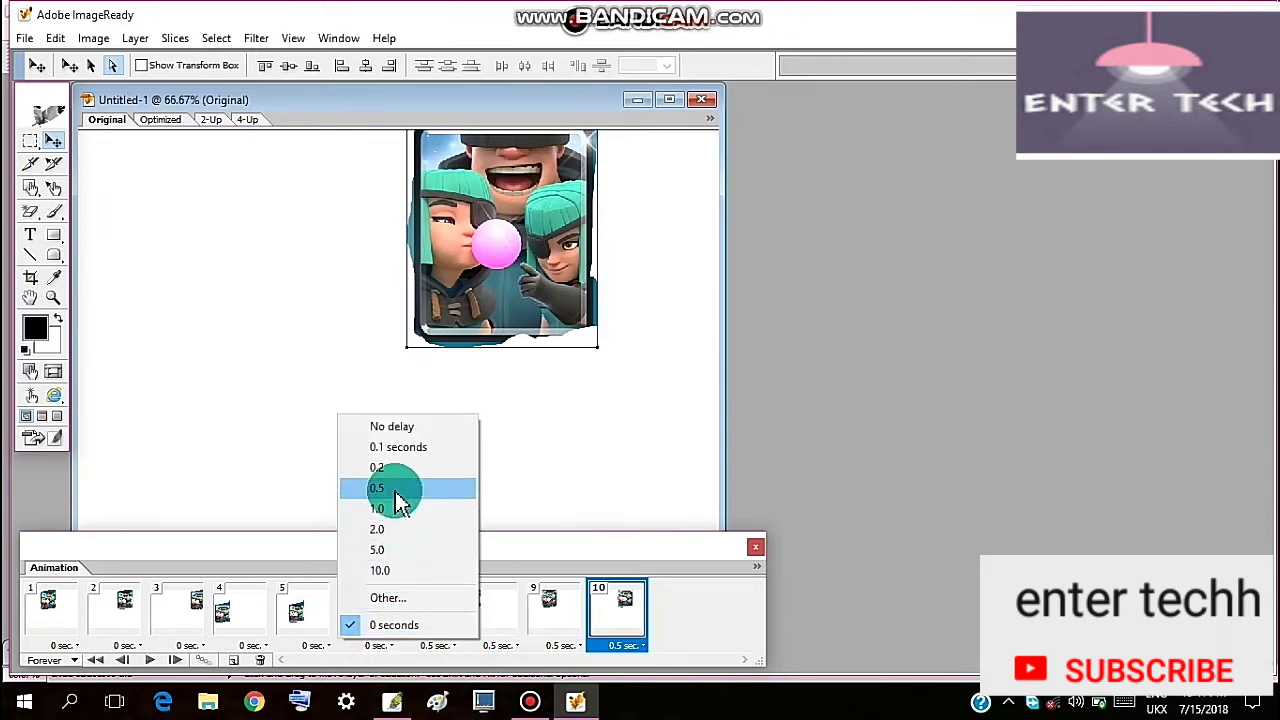
click(395, 490)
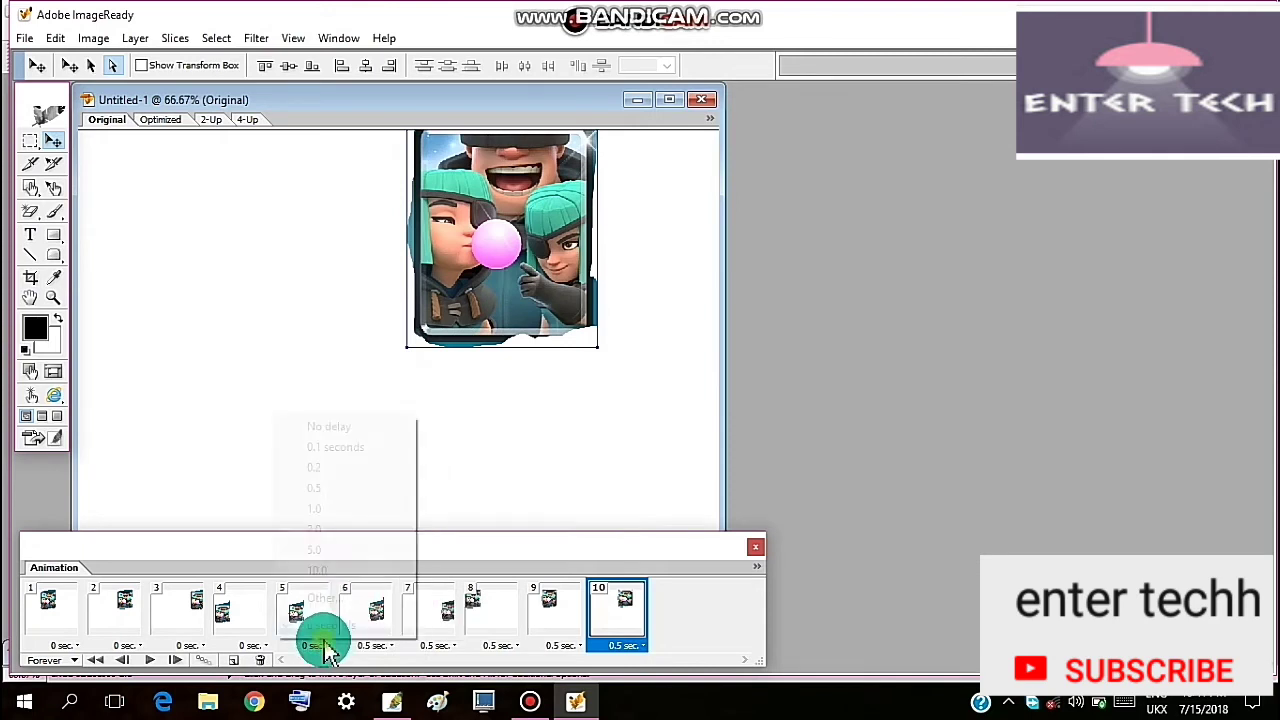
drag(325, 648, 352, 527)
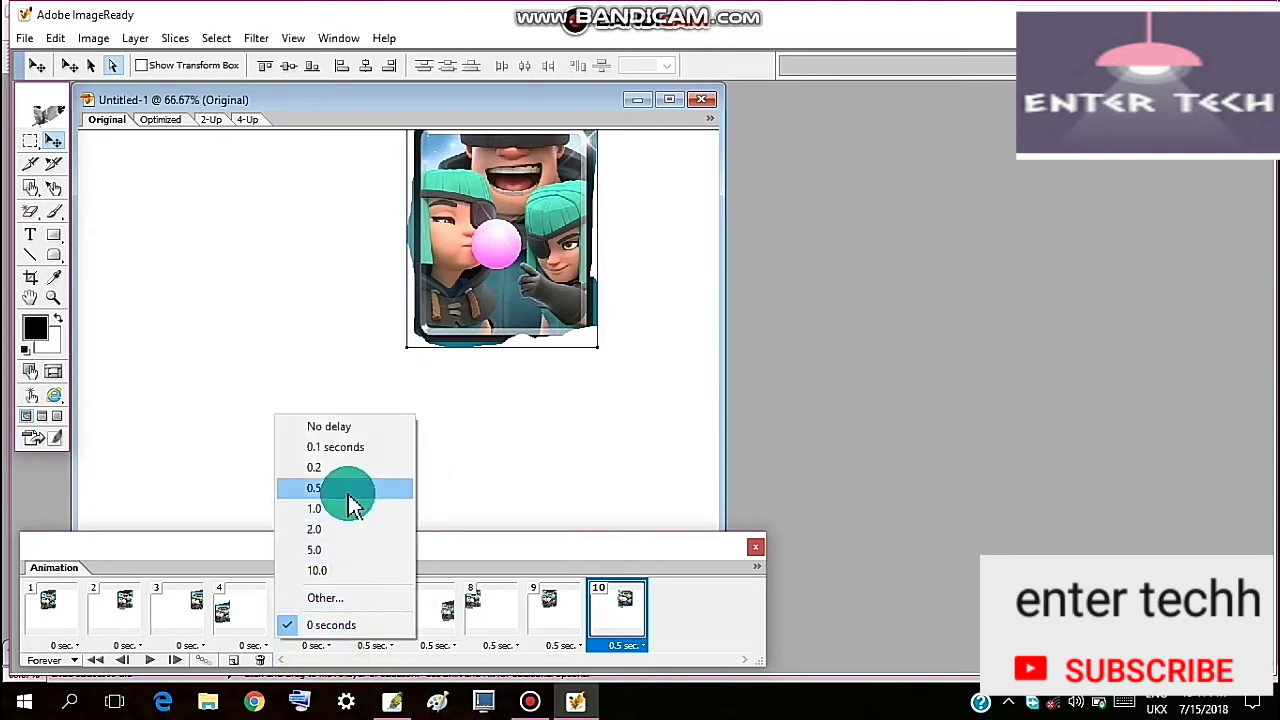
click(350, 490)
click(255, 646)
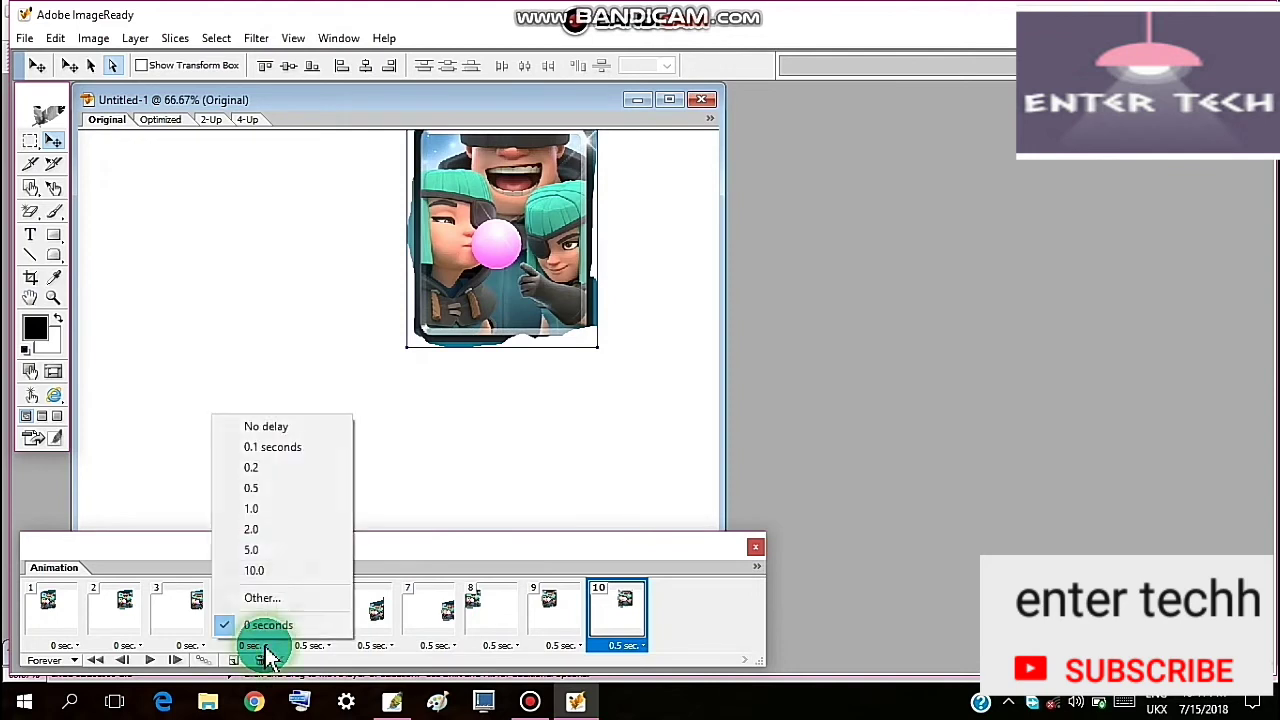
click(277, 487)
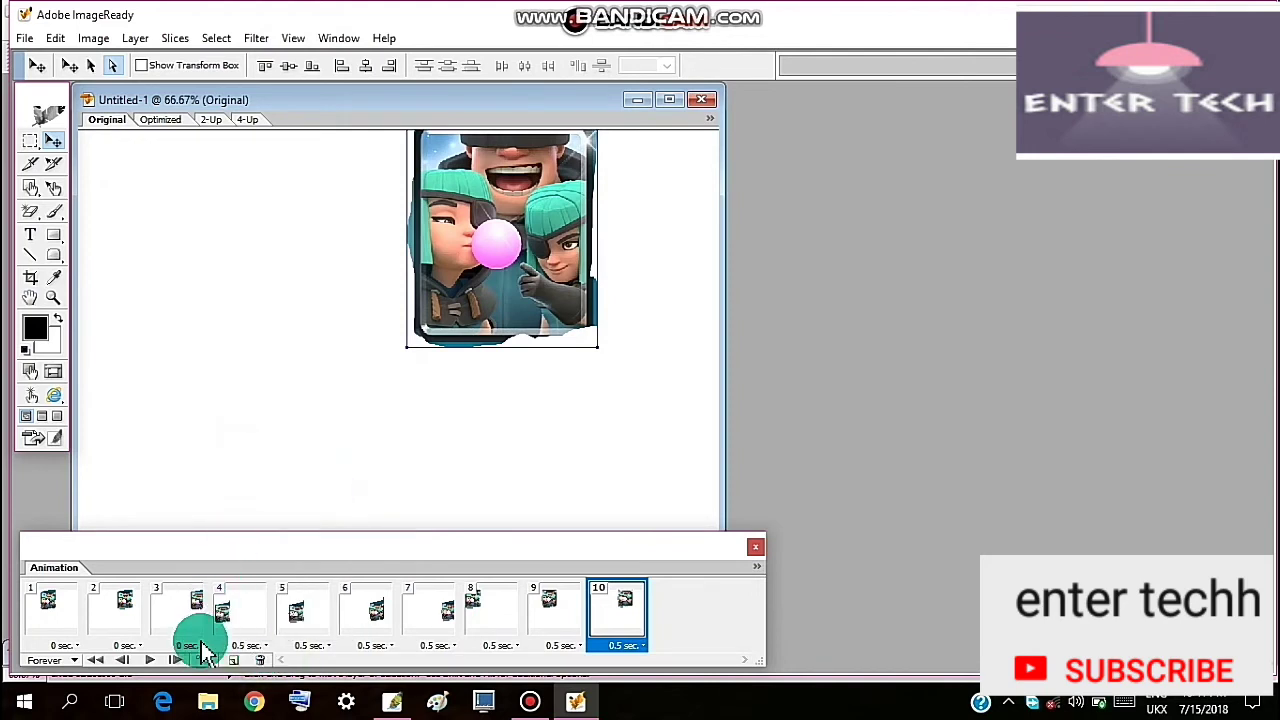
drag(195, 645, 215, 505)
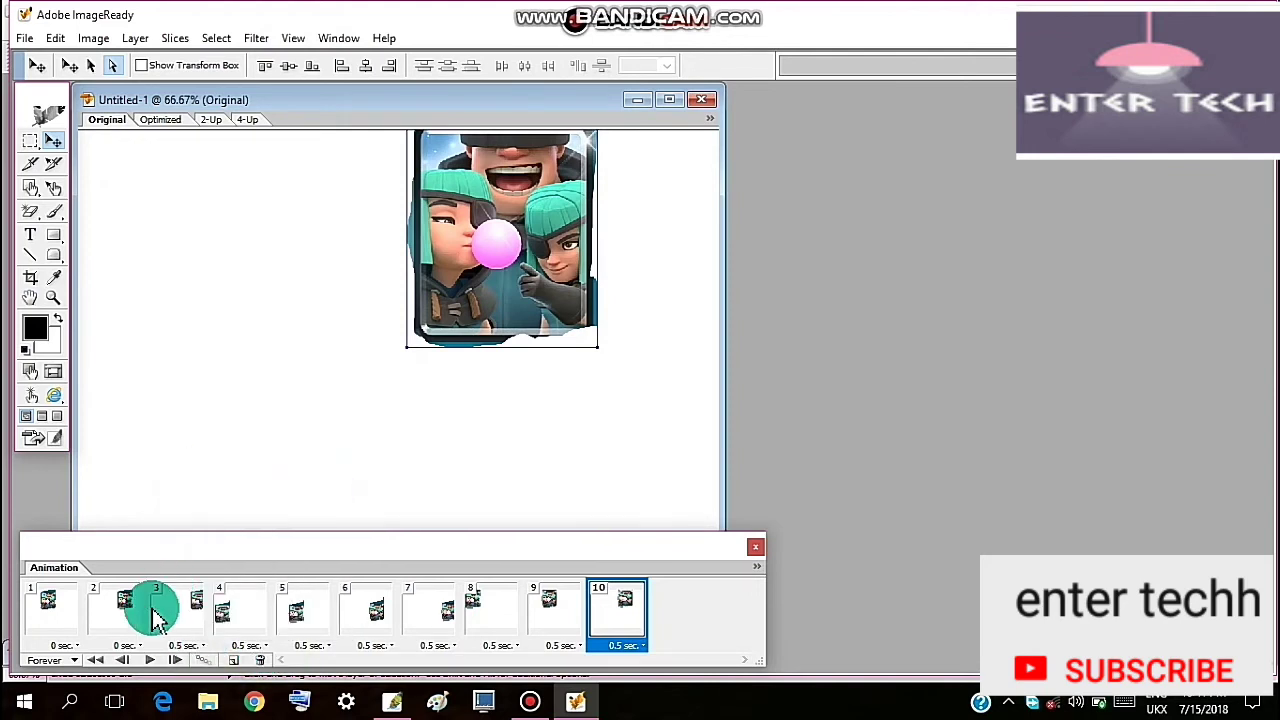
drag(128, 645, 148, 503)
click(145, 492)
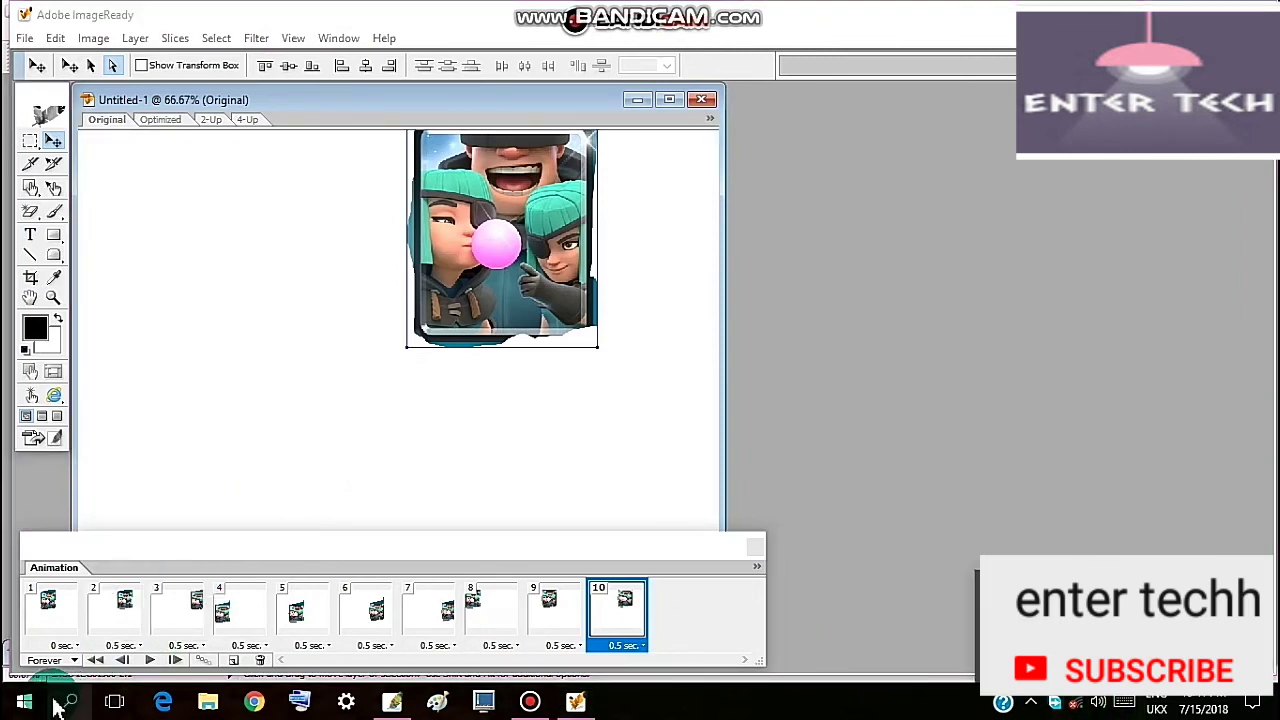
click(880, 466)
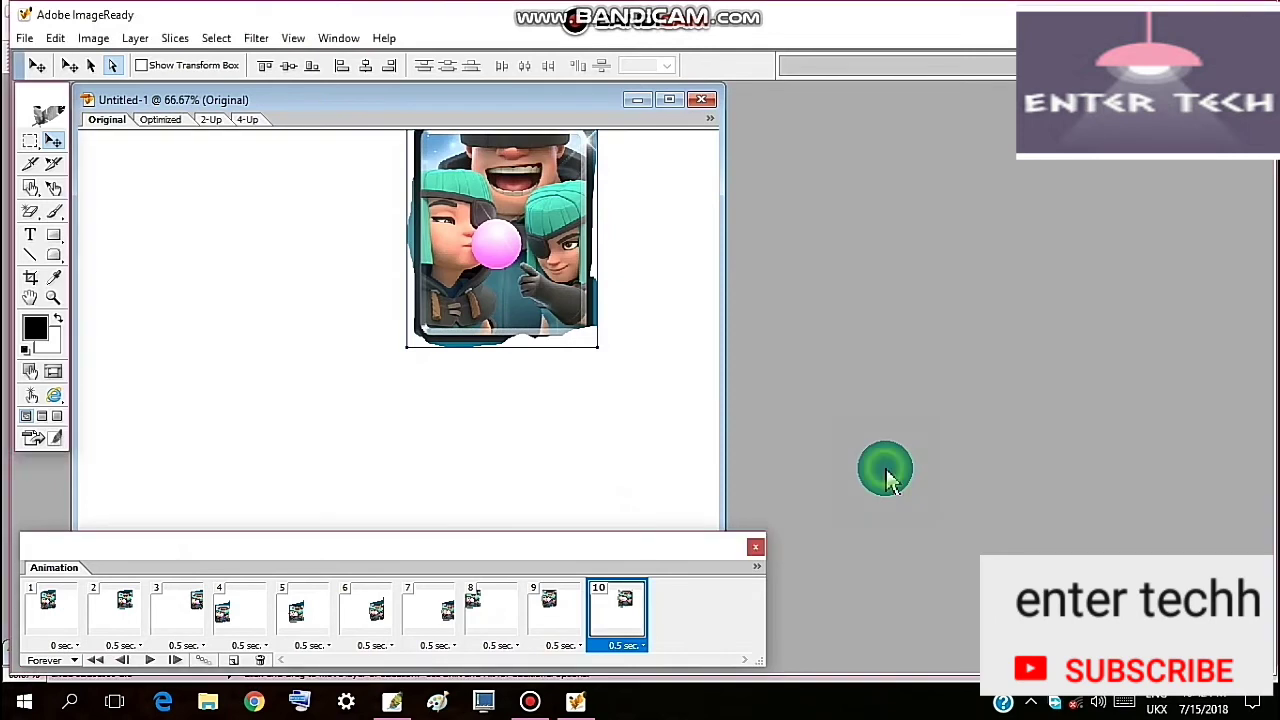
Set frame 1's delay to 0.5 seconds and play the animation preview.
click(80, 647)
click(89, 490)
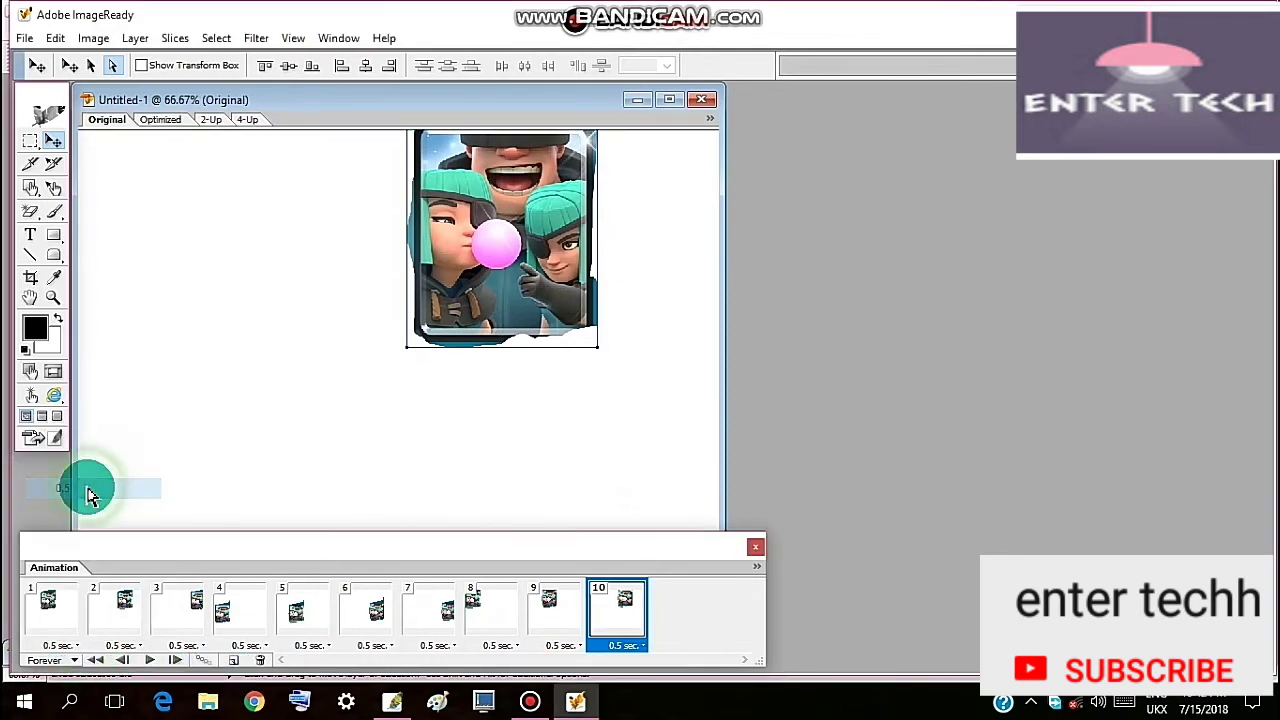
click(148, 662)
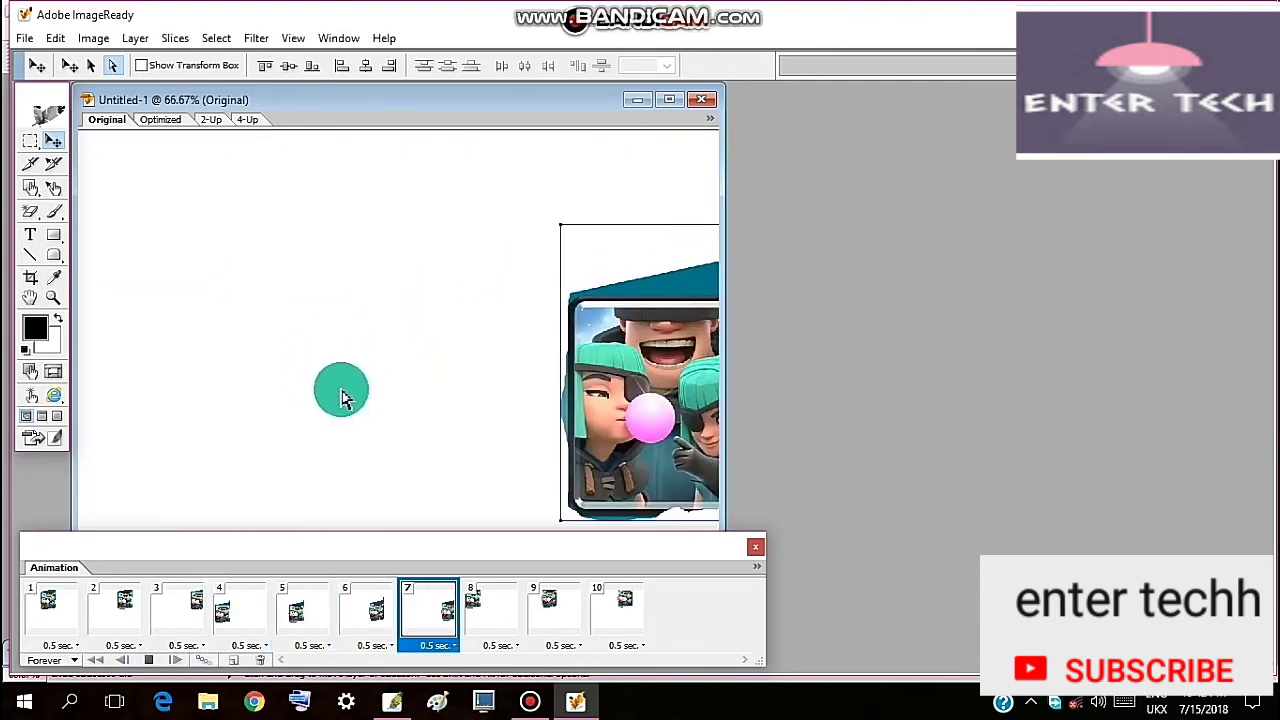
click(24, 38)
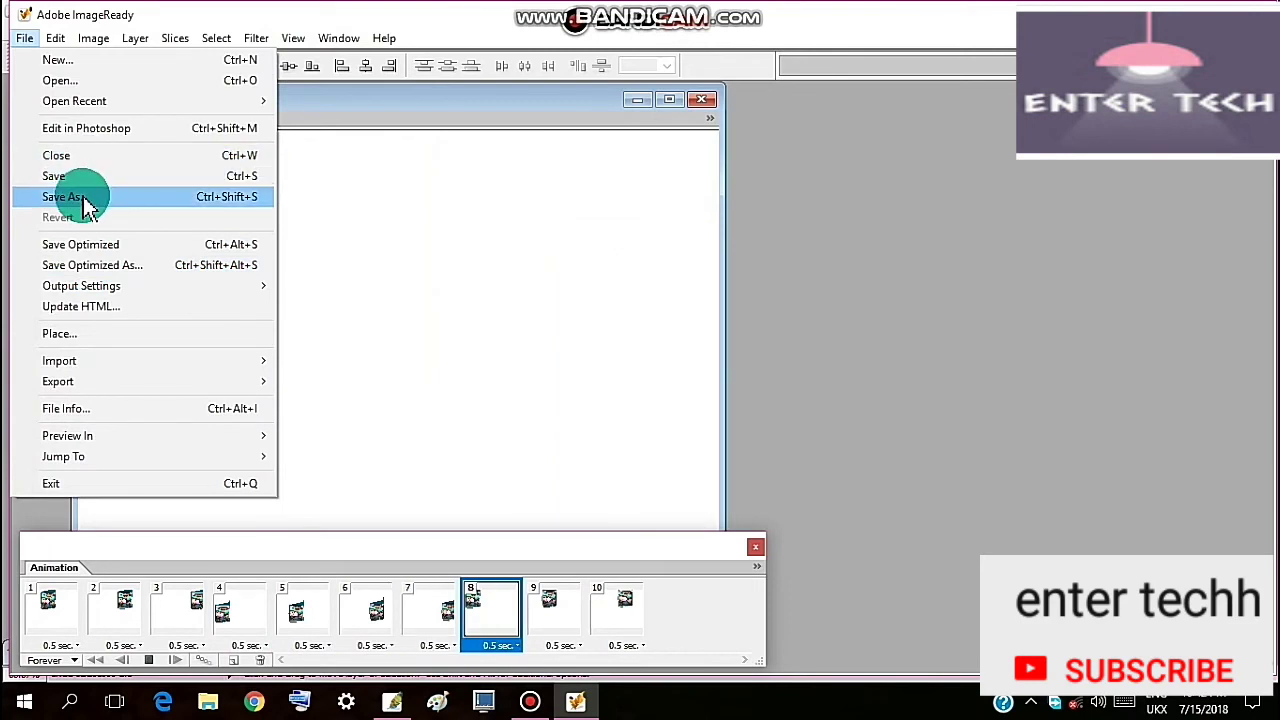
Save the optimized GIF to the Desktop as 'Ugkjkjgkgkh', then open it.
click(103, 268)
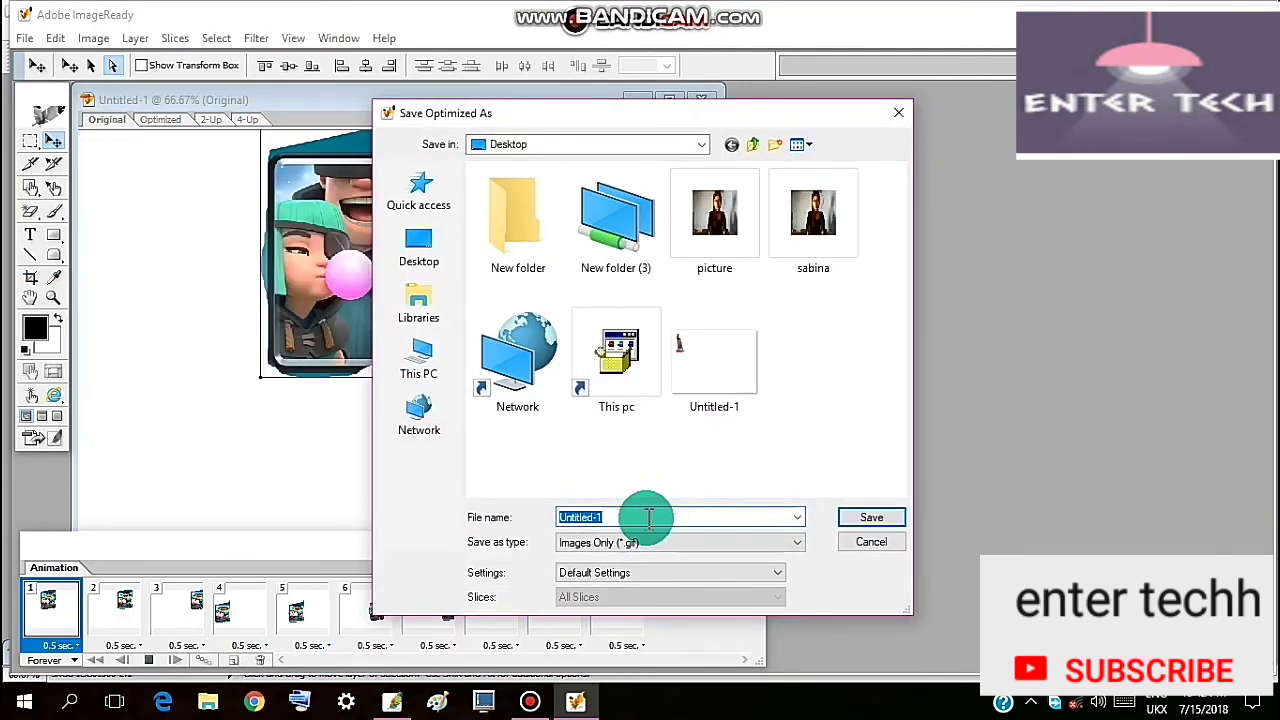
click(598, 517)
double_click(566, 517)
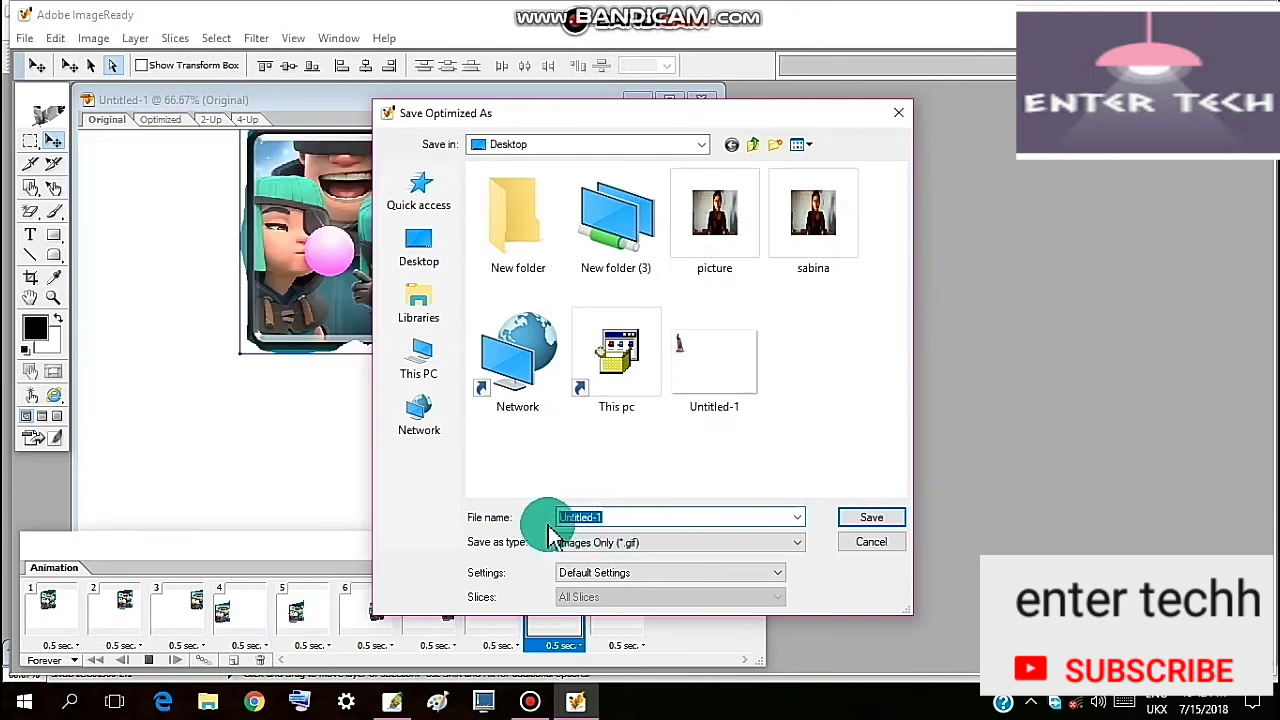
click(445, 270)
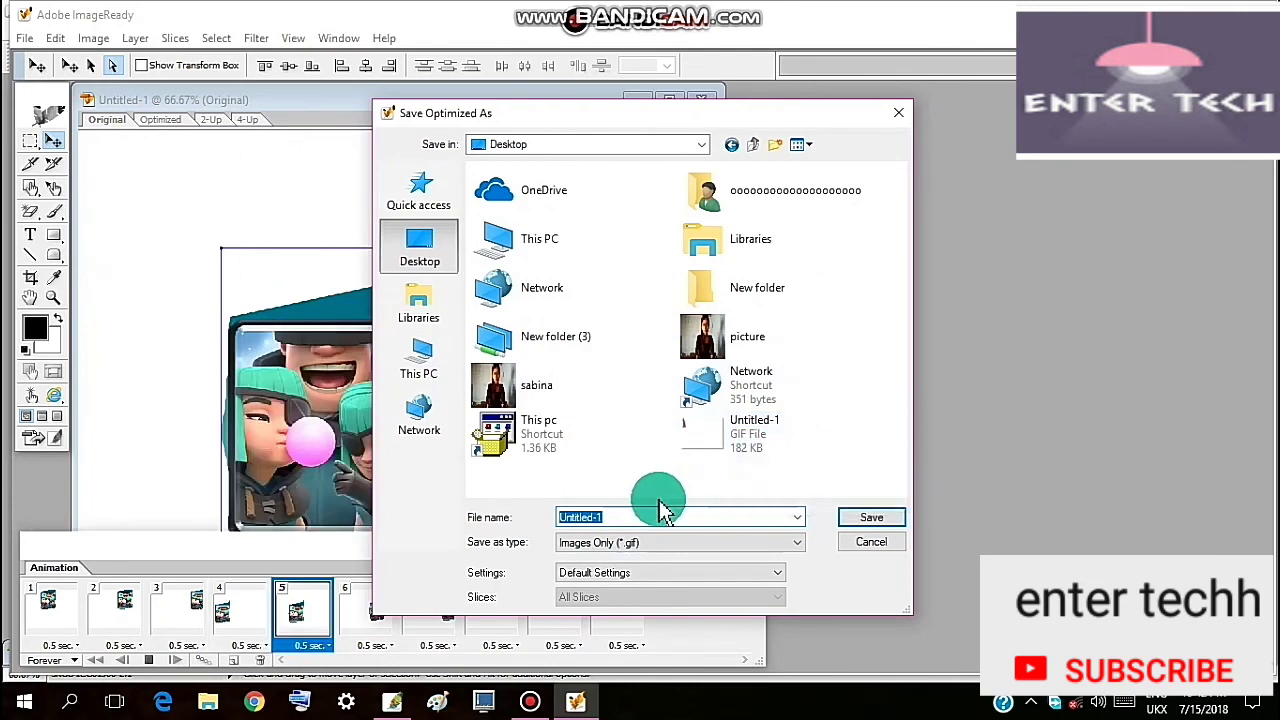
double_click(558, 517)
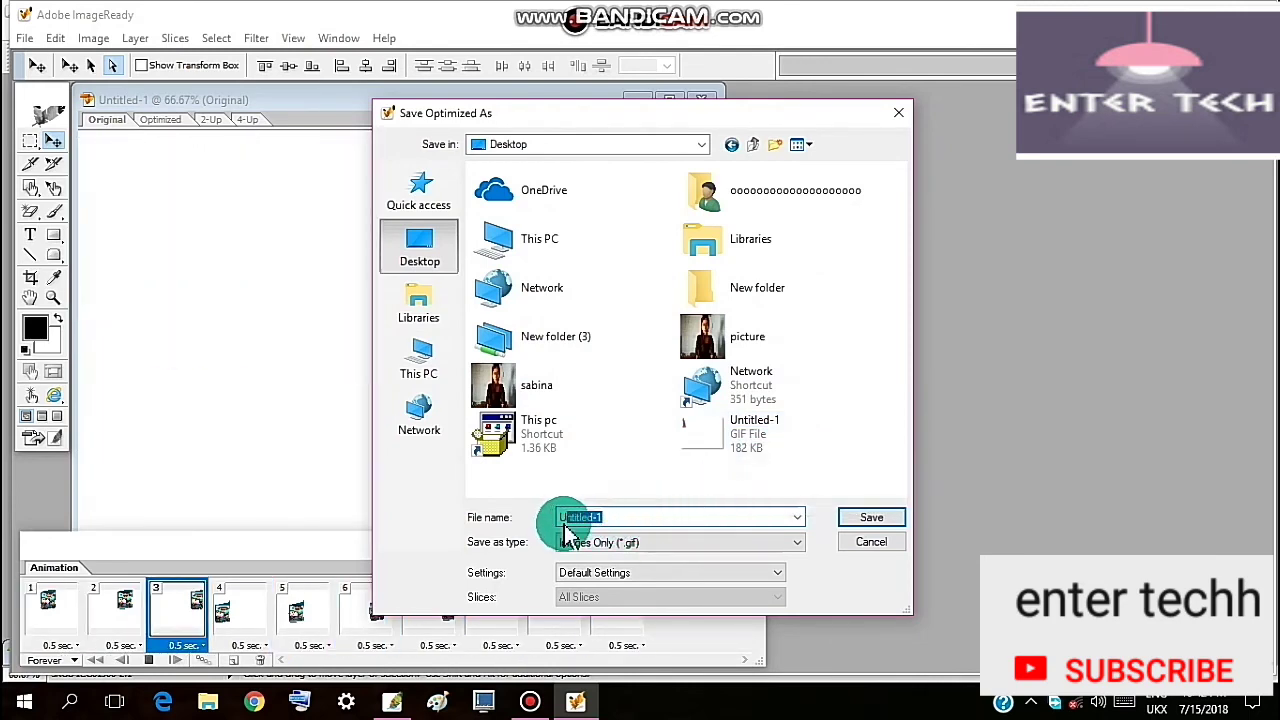
text(Ugkjkjgkgkh)
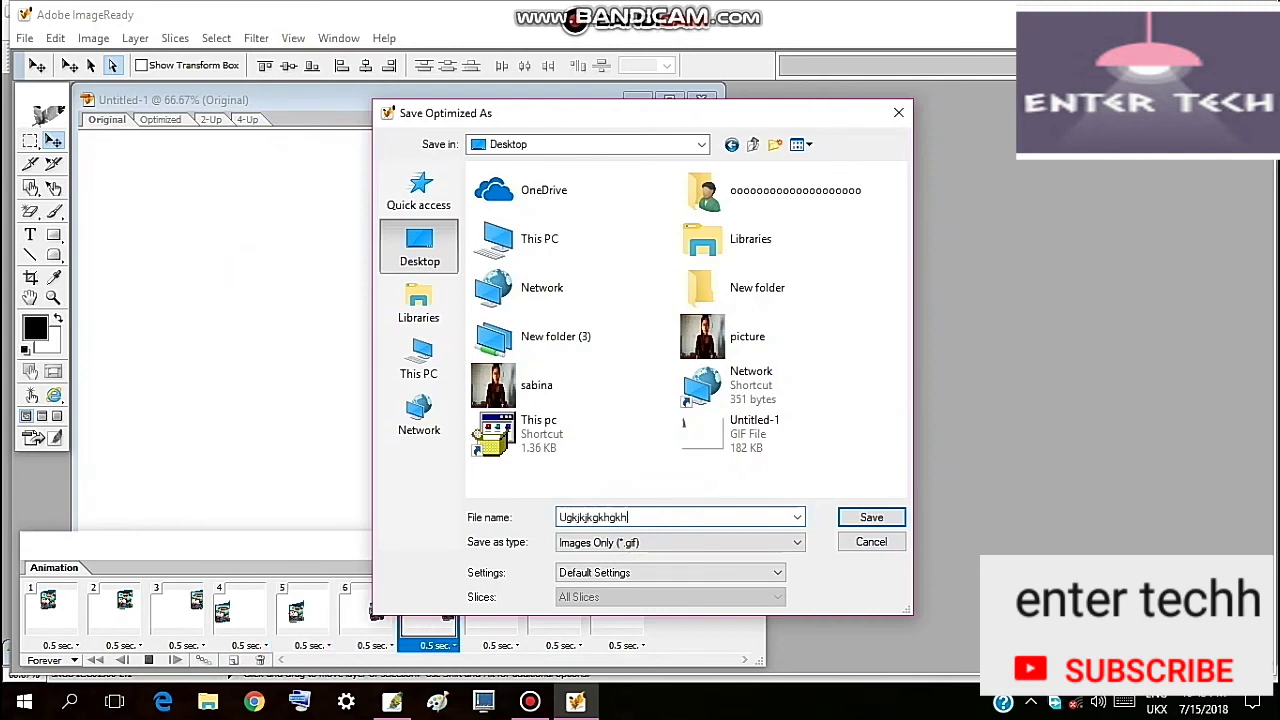
click(845, 520)
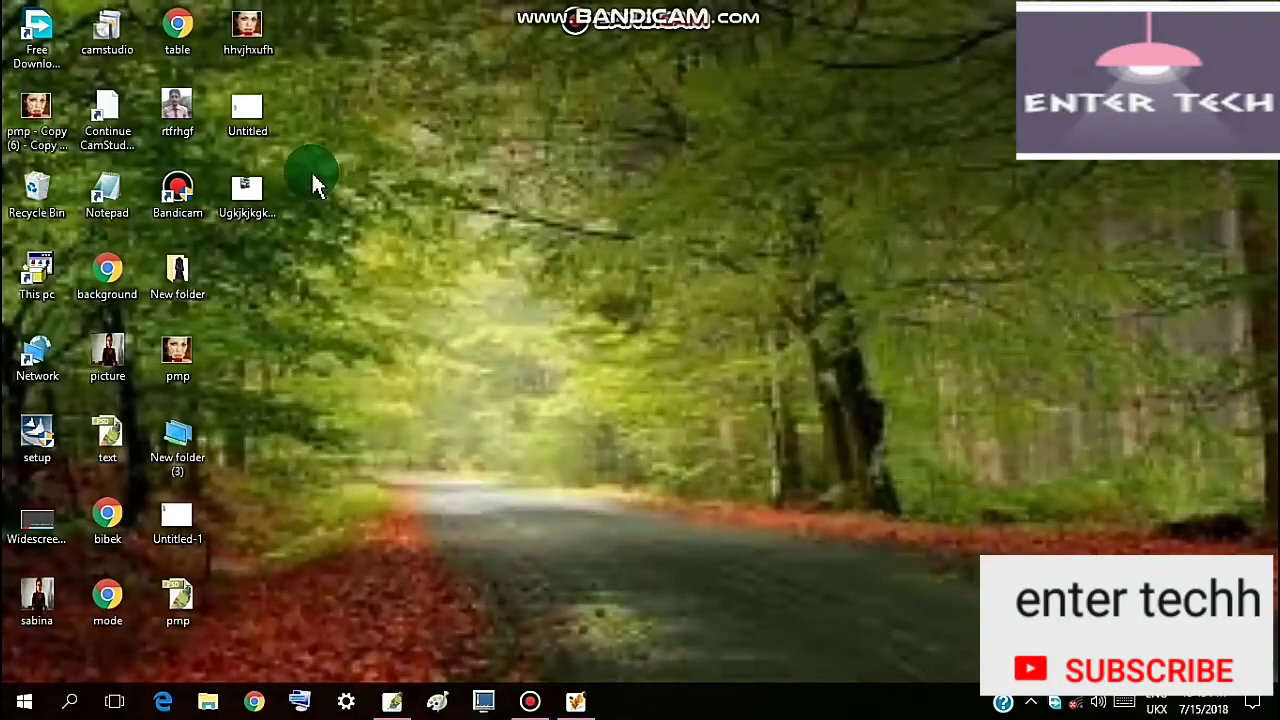
click(266, 197)
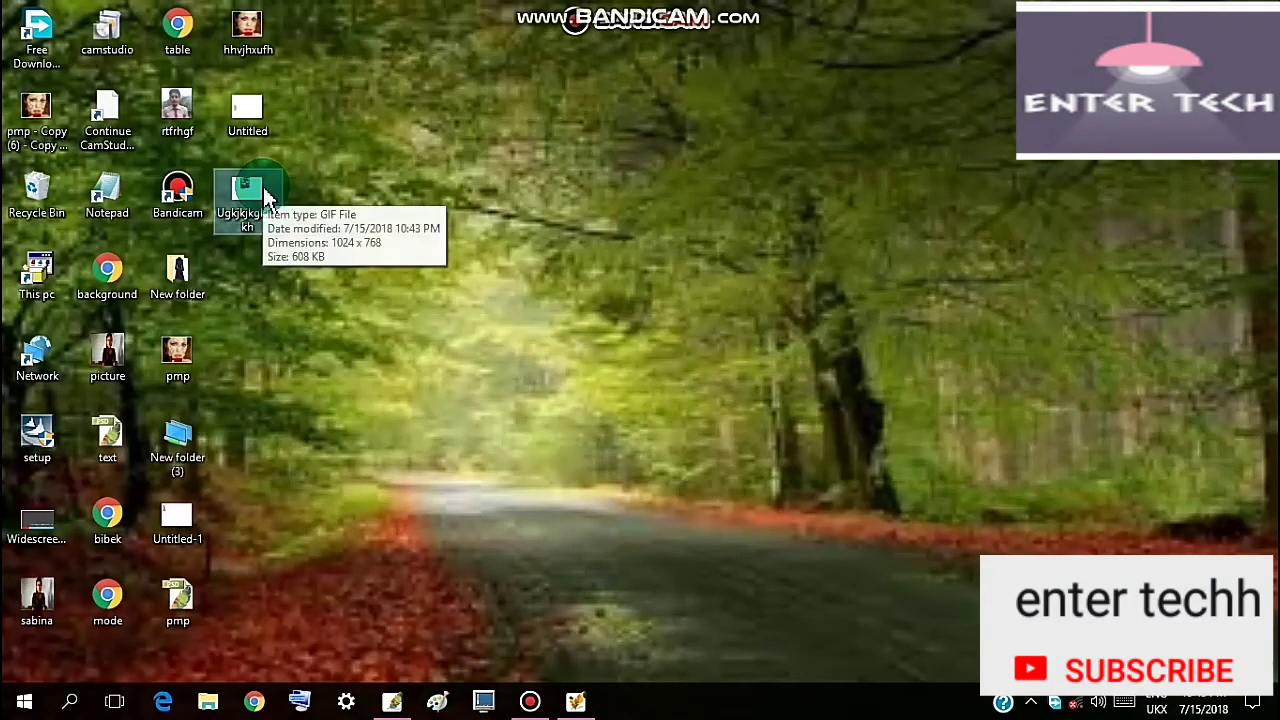
double_click(266, 197)
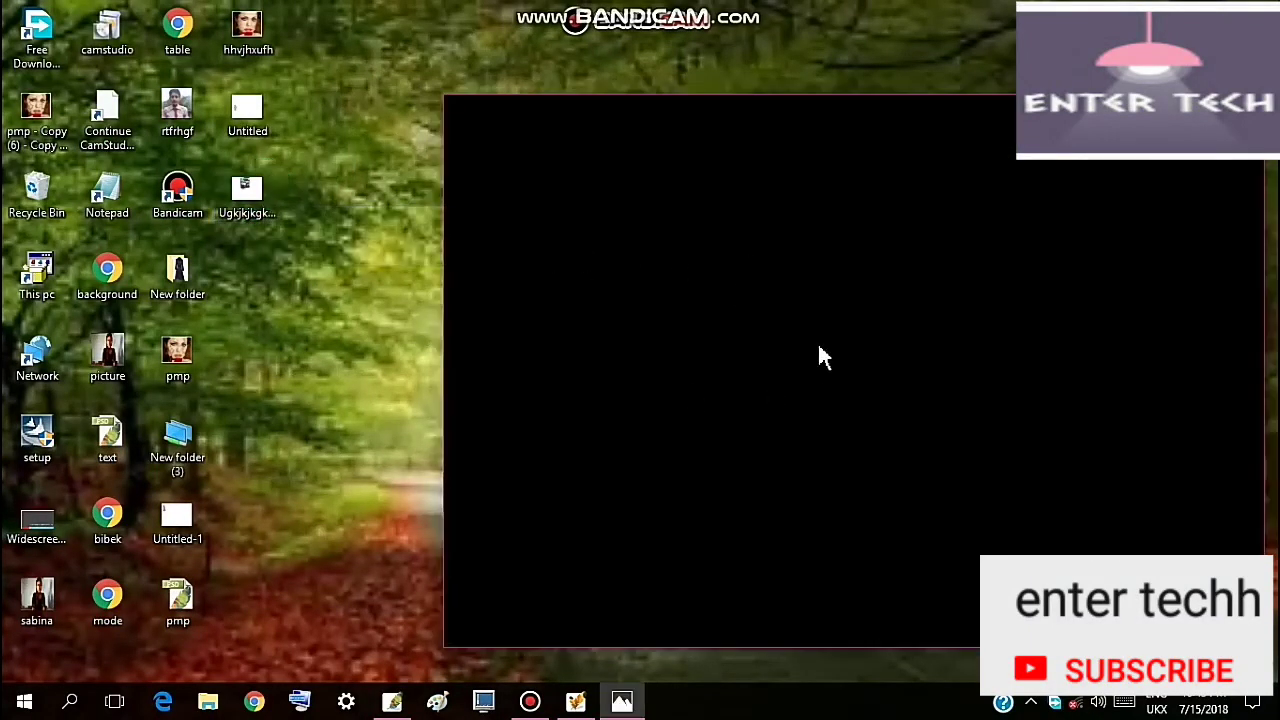
Watch the card GIF play in Photos, then close the viewer.
click(655, 395)
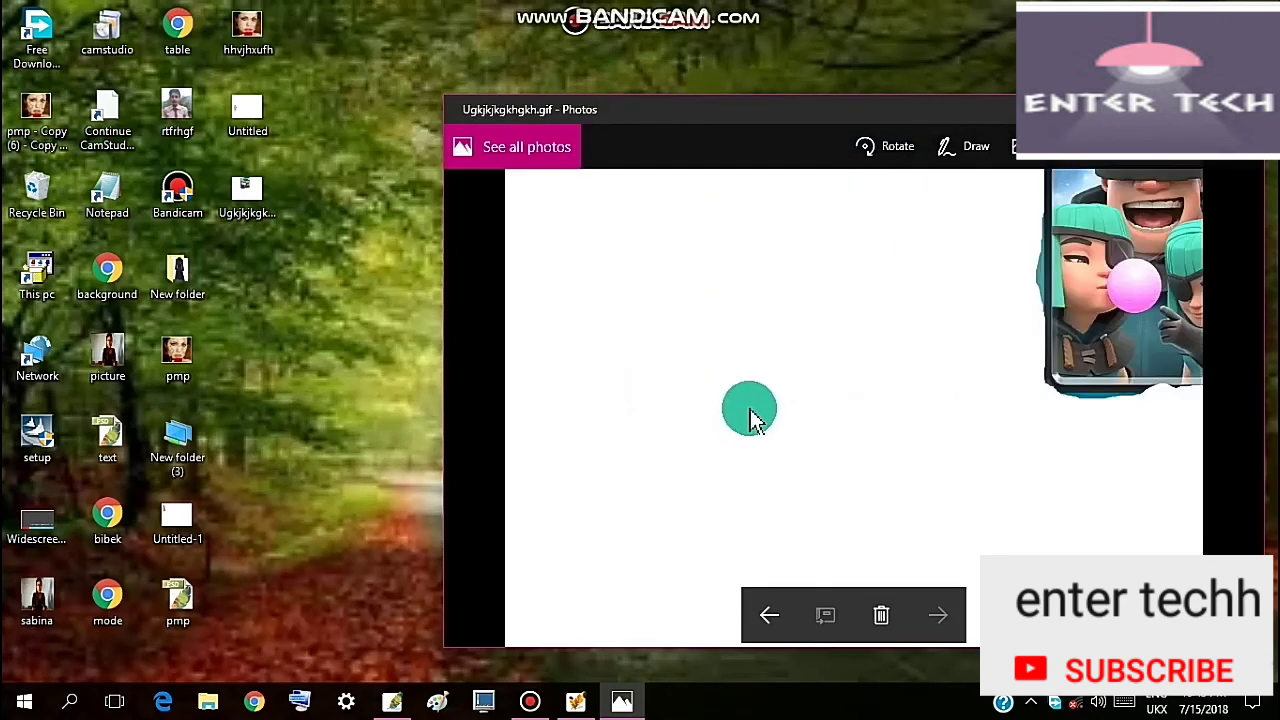
key(super)
key(Escape)
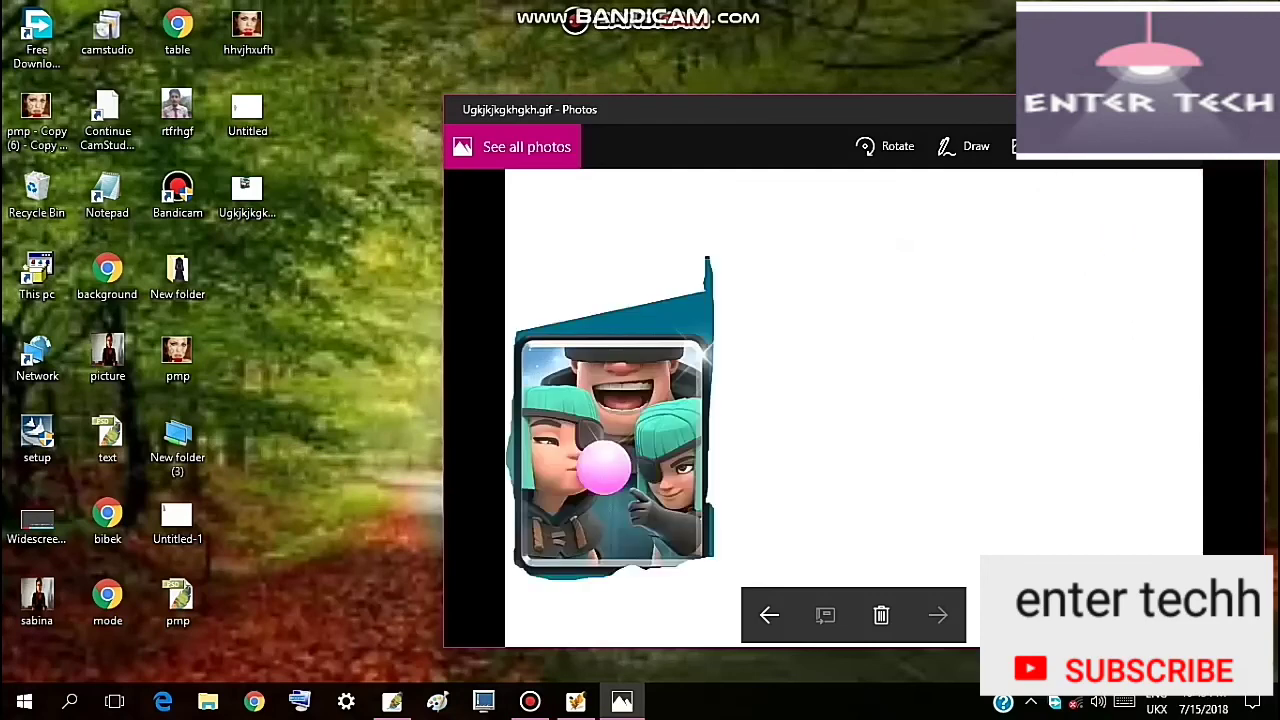
click(1252, 109)
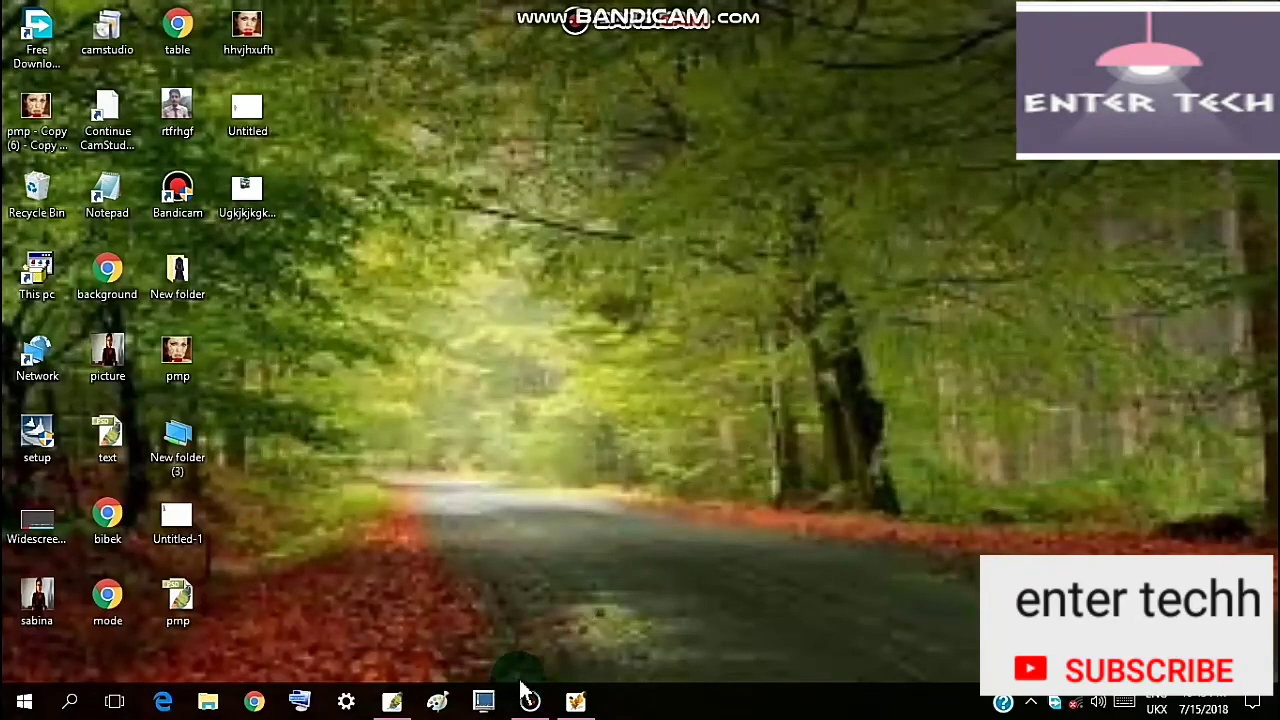